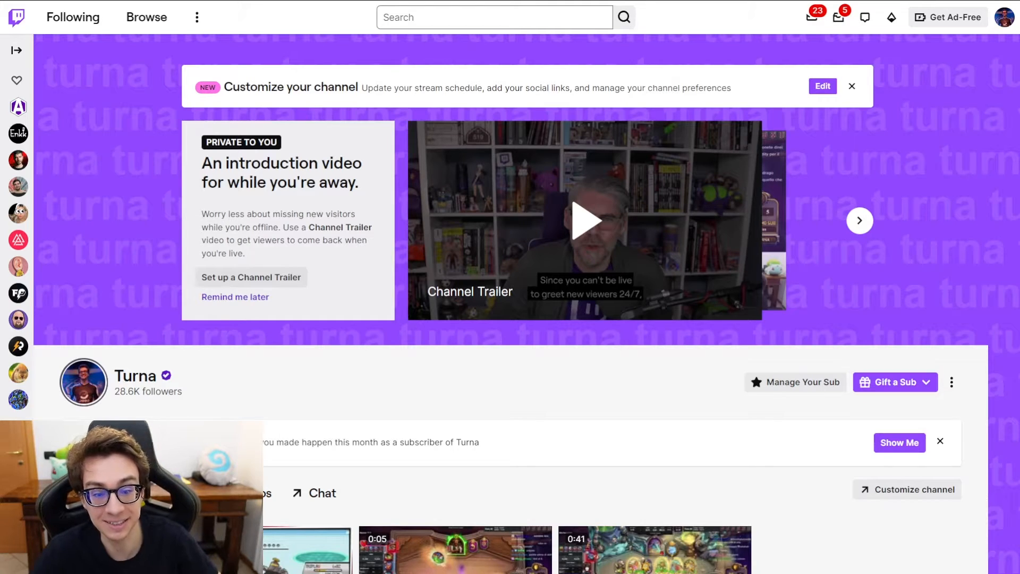
Step: Open the Extensions page of the Creator Dashboard from the Turna channel page
click(1004, 19)
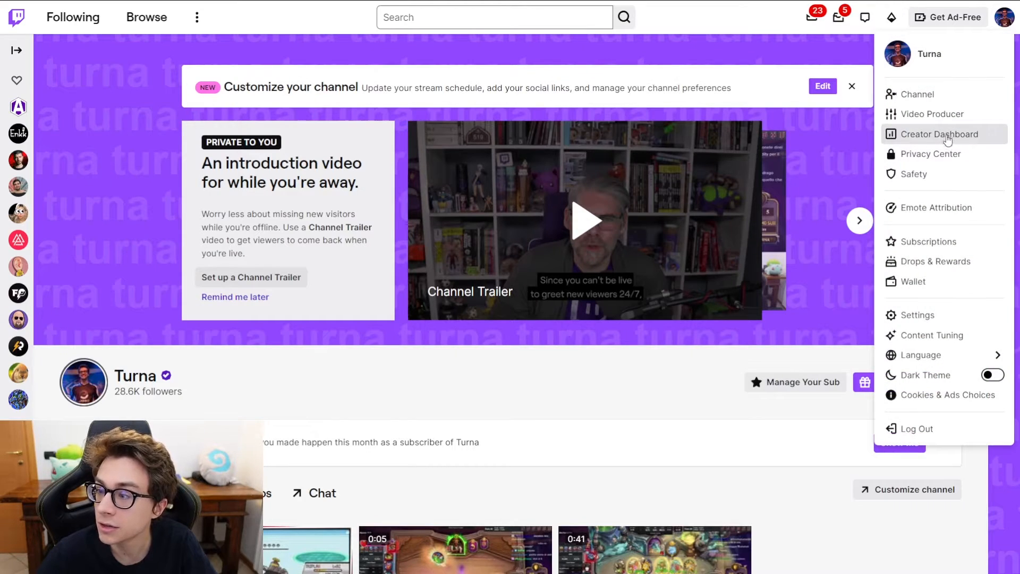
click(946, 136)
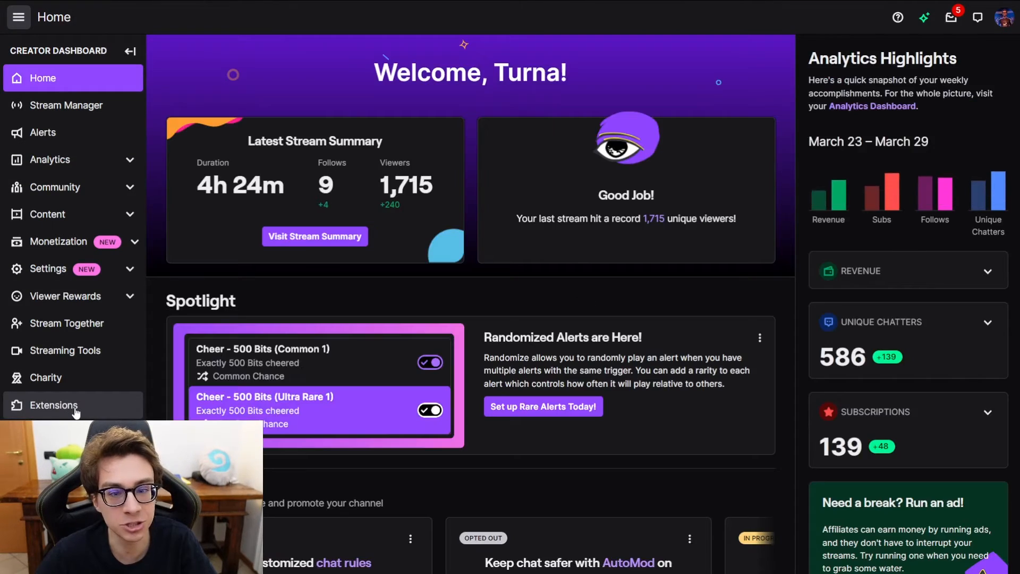
click(75, 407)
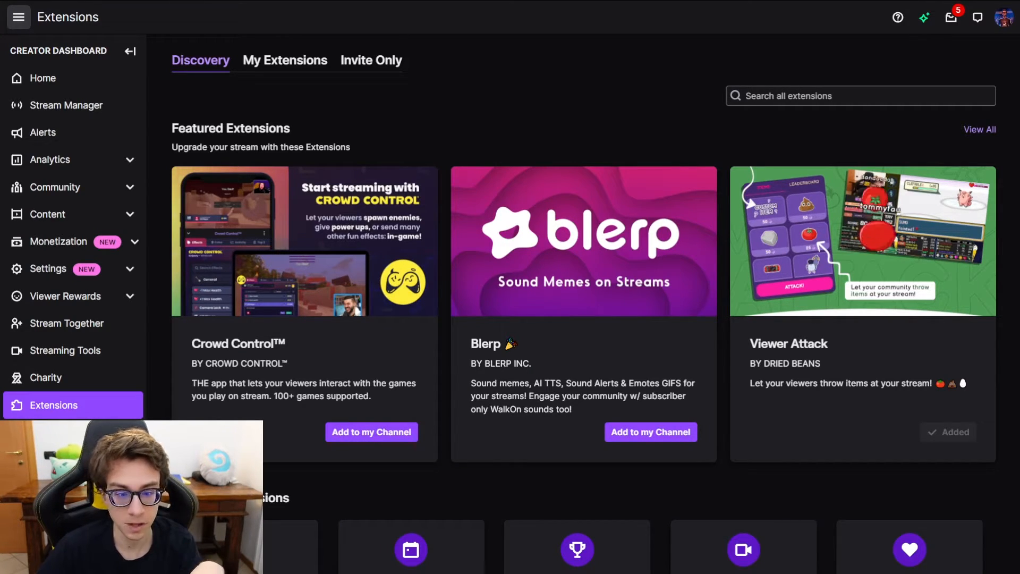
Step: Search all extensions for "viewer attack"
click(882, 92)
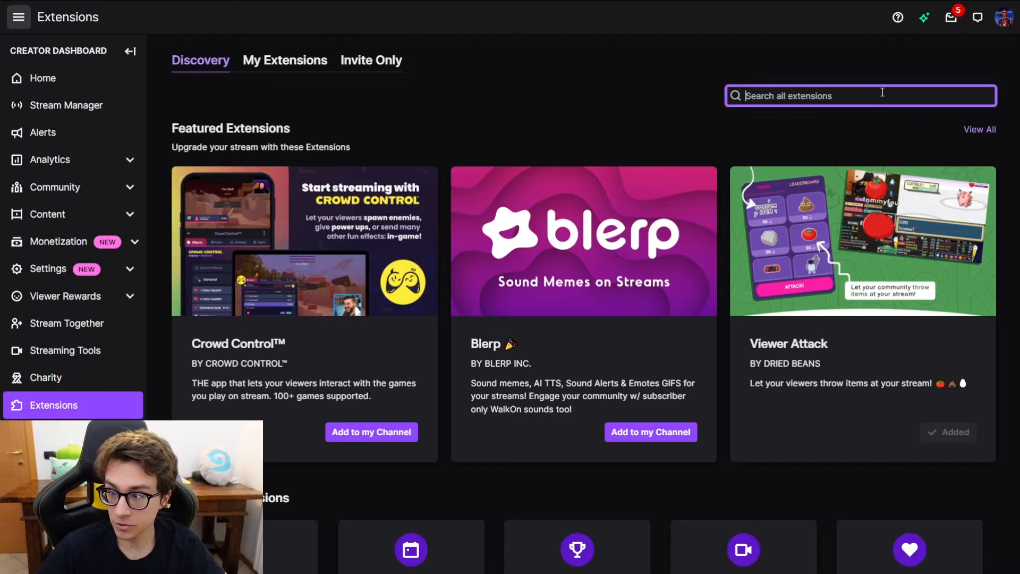
text(viewer attac)
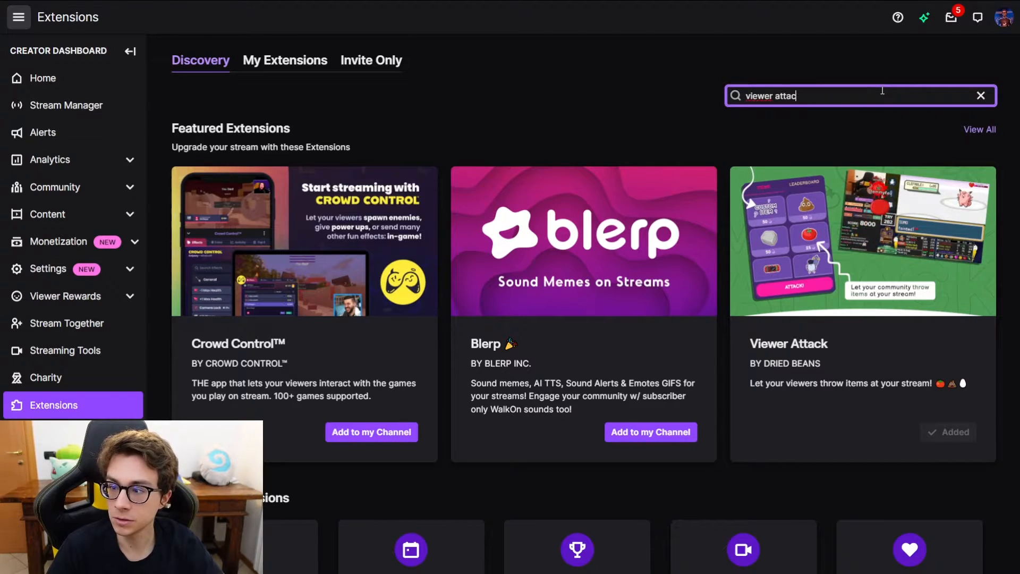
text(k)
key(Return)
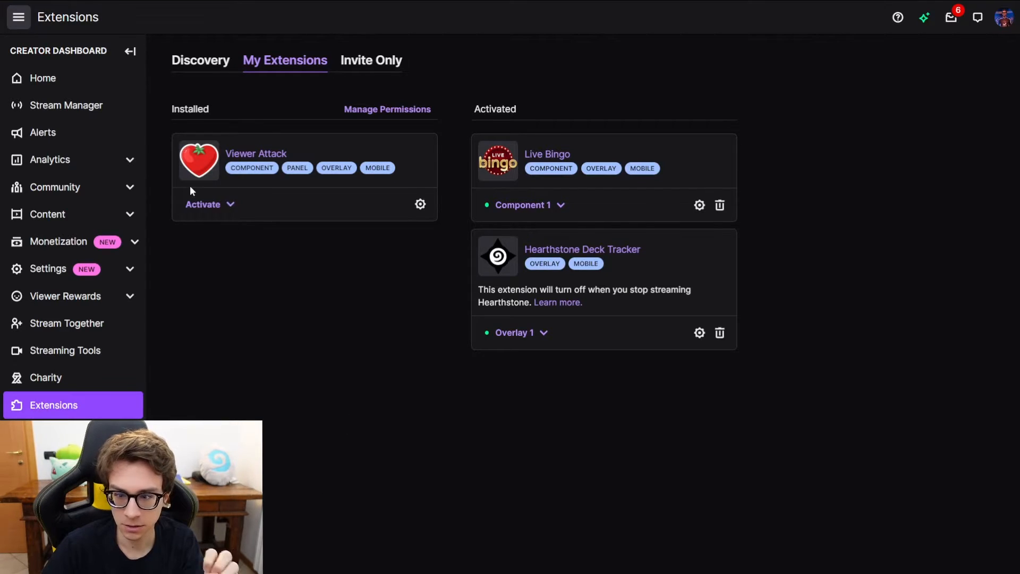
Step: Activate the installed Viewer Attack extension as Panel 1
click(206, 207)
click(286, 272)
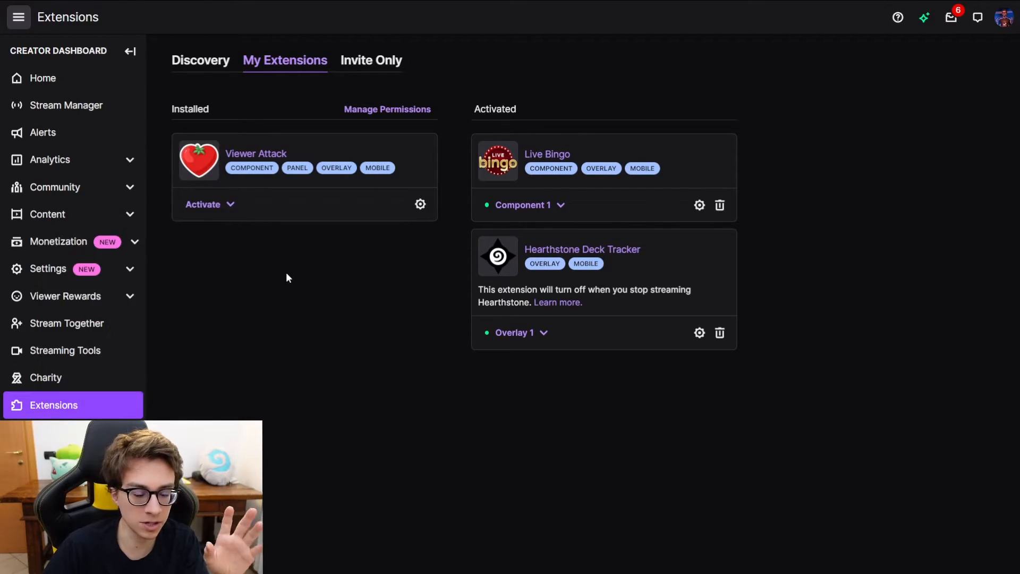
click(215, 206)
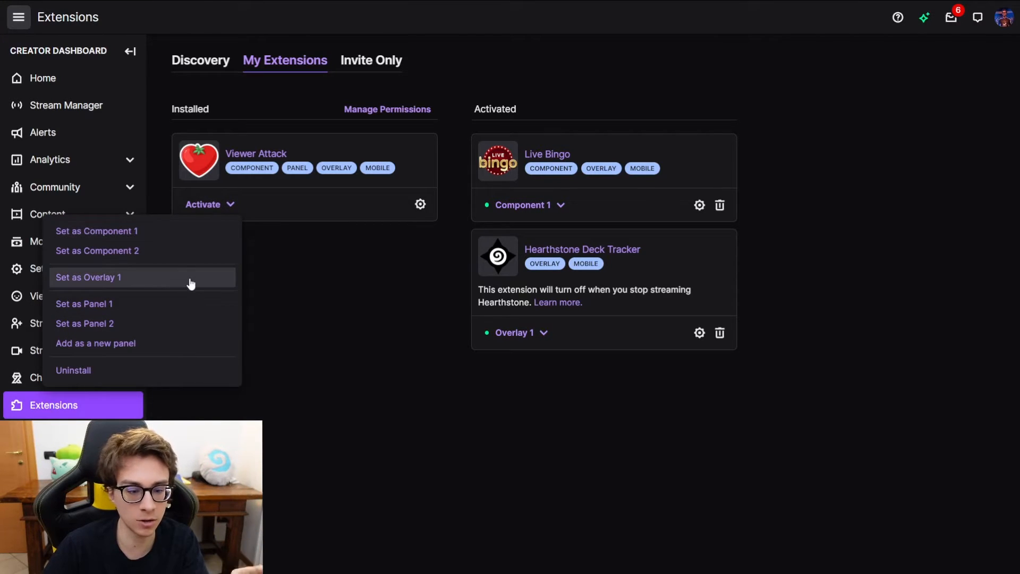
click(189, 307)
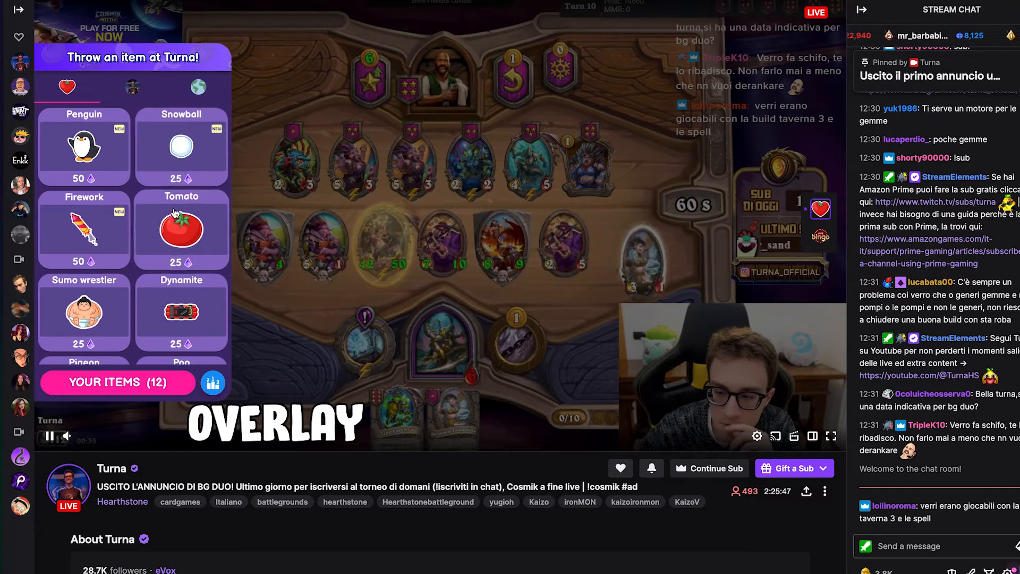
Step: In the live stream's Viewer Attack overlay, buy one tomato for 25 Bits and throw it at the streamer's webcam image
click(174, 212)
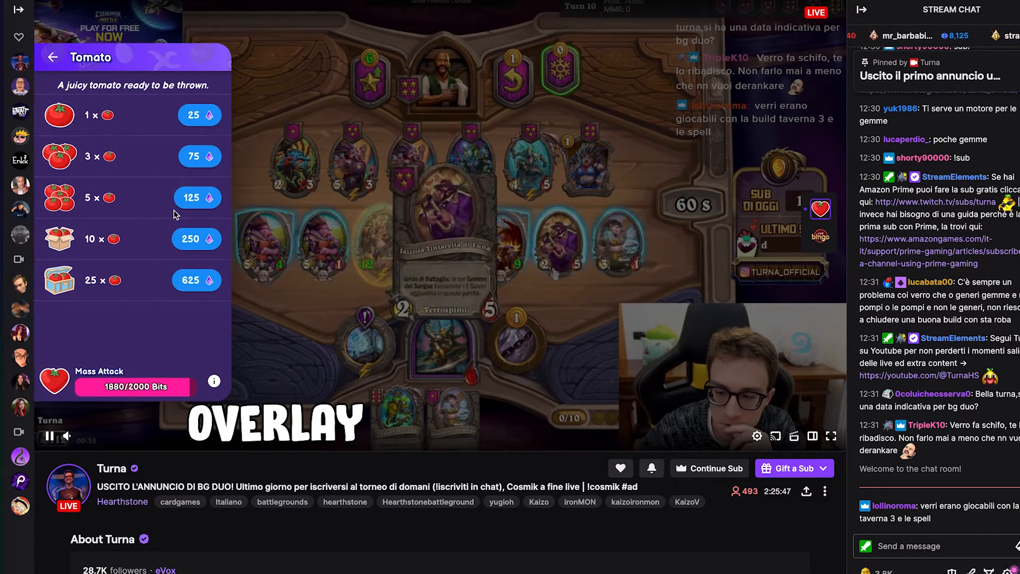
click(194, 115)
click(755, 285)
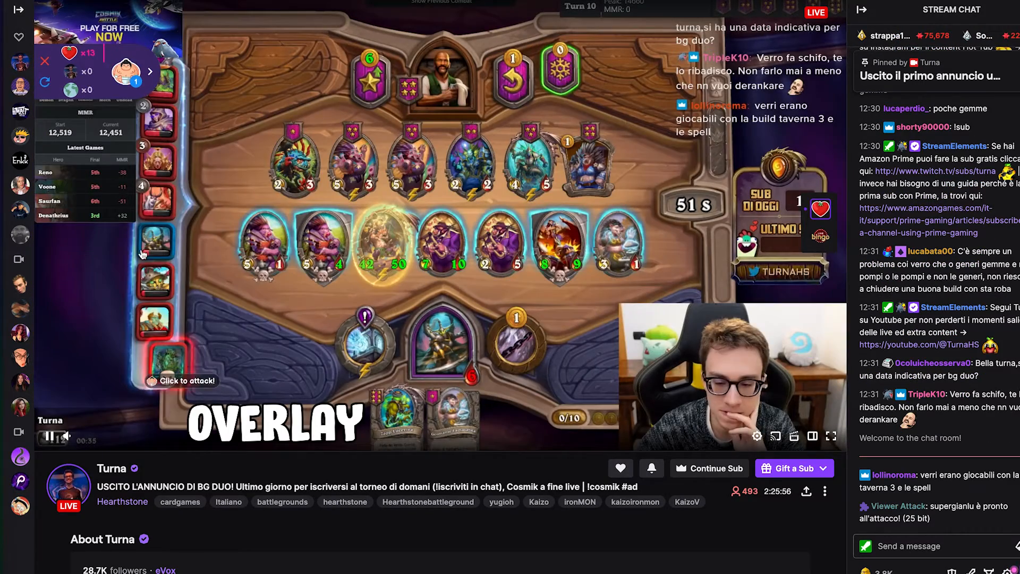
click(142, 75)
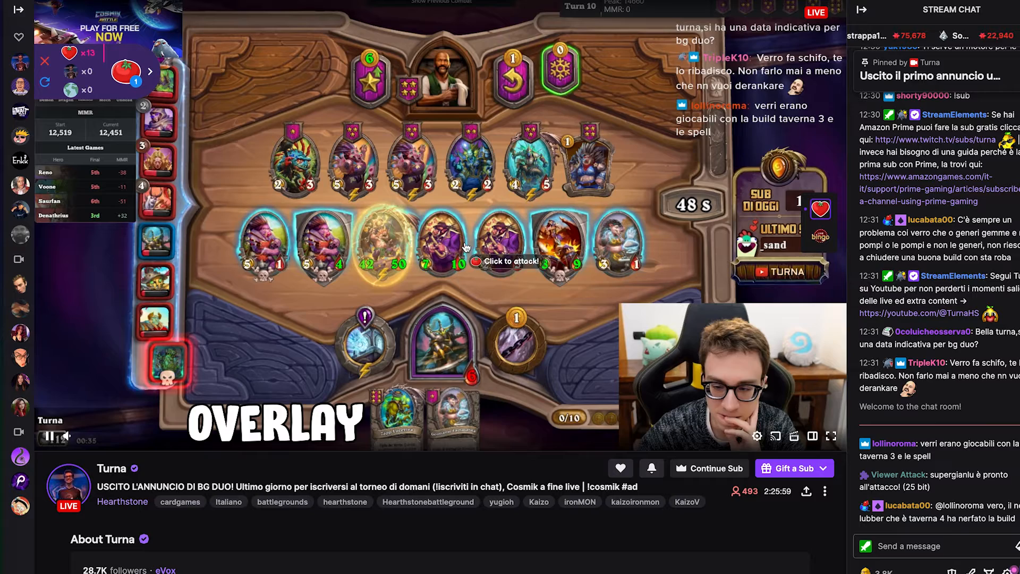
click(715, 372)
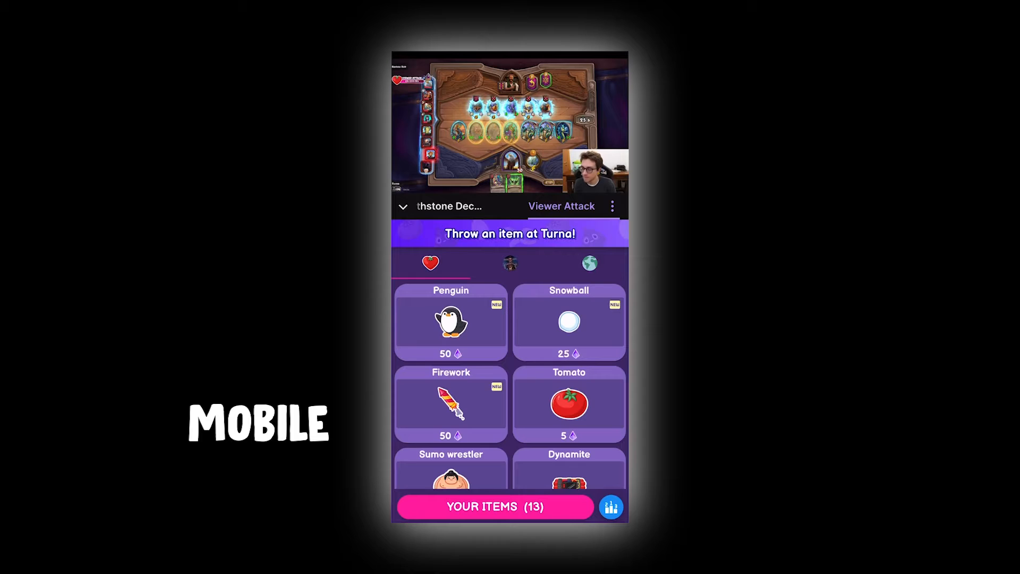
Step: Open the owned items in the mobile Viewer Attack view and select the tomato
click(520, 507)
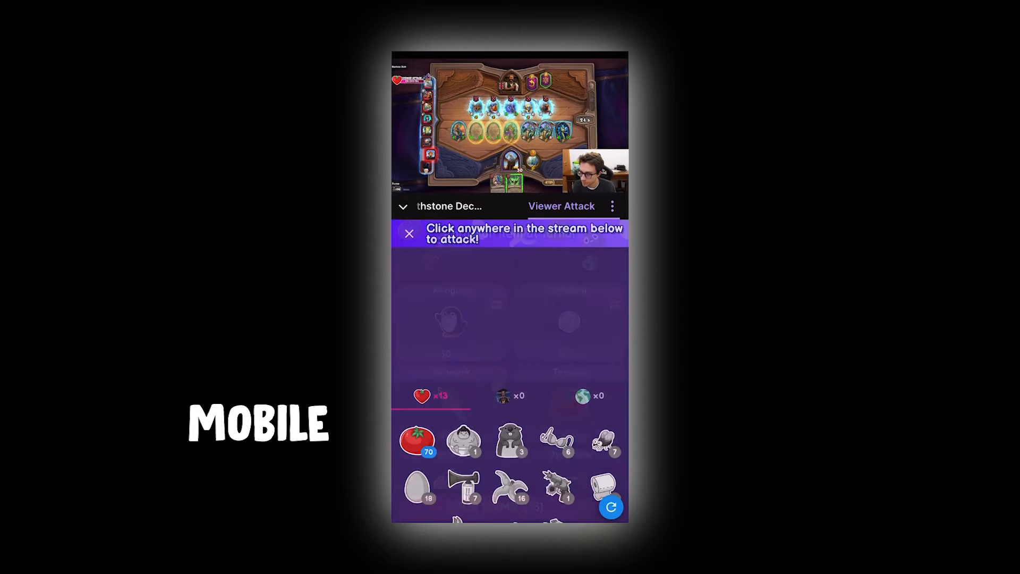
click(417, 441)
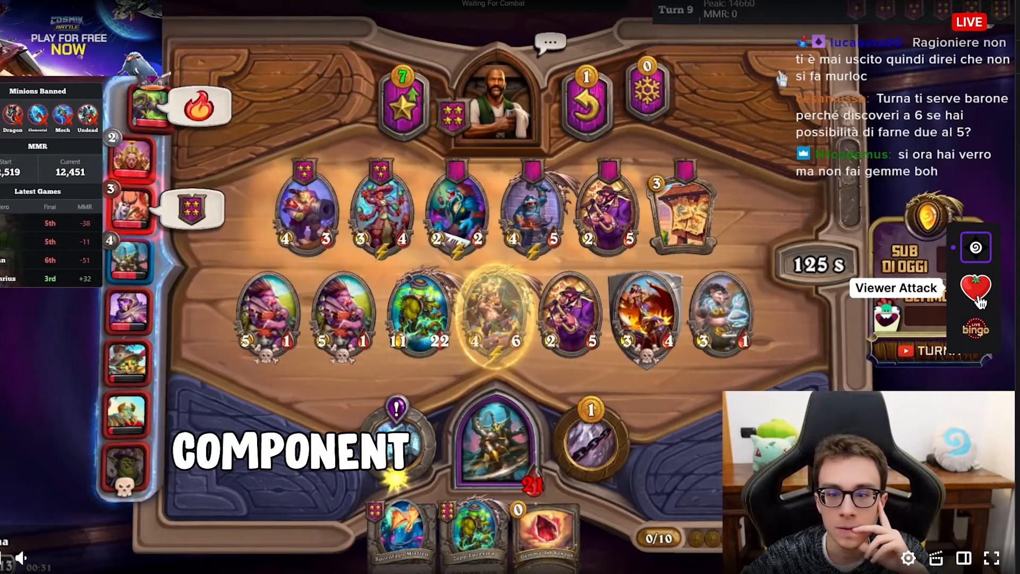
Step: Choose the single tomato for 25 Bits in the stream's Viewer Attack component, and again in the channel's About panel
click(976, 287)
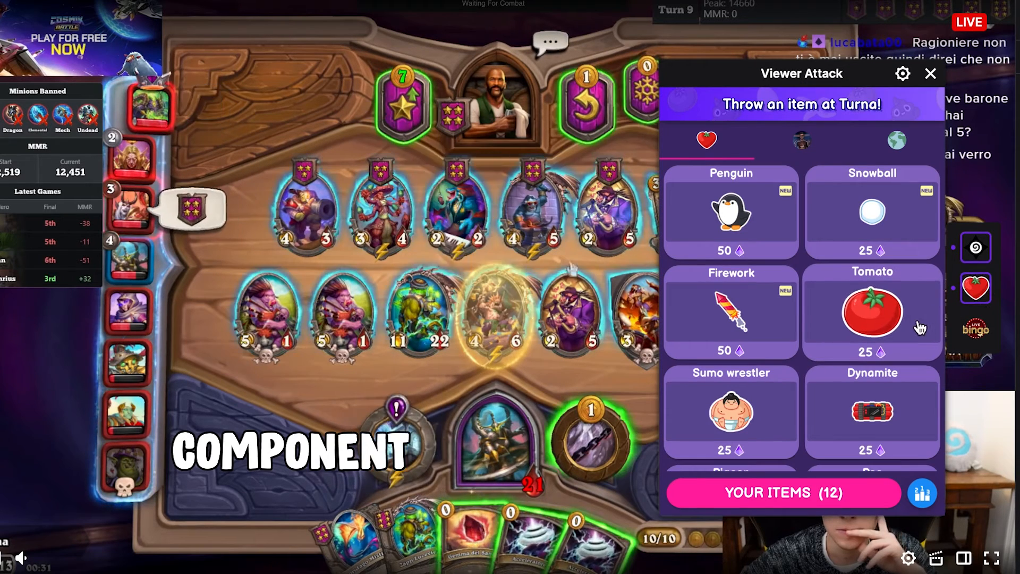
click(880, 328)
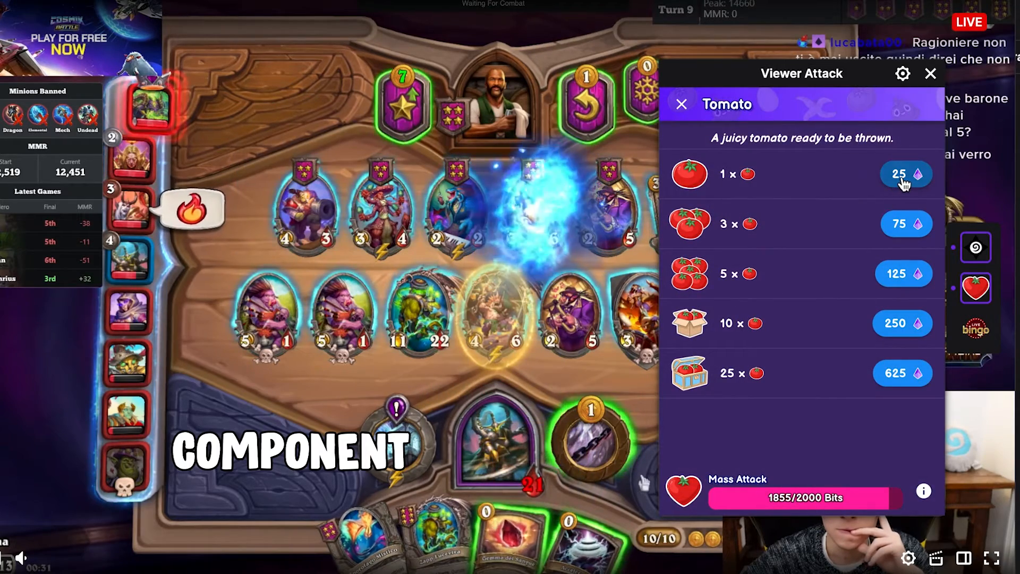
click(900, 174)
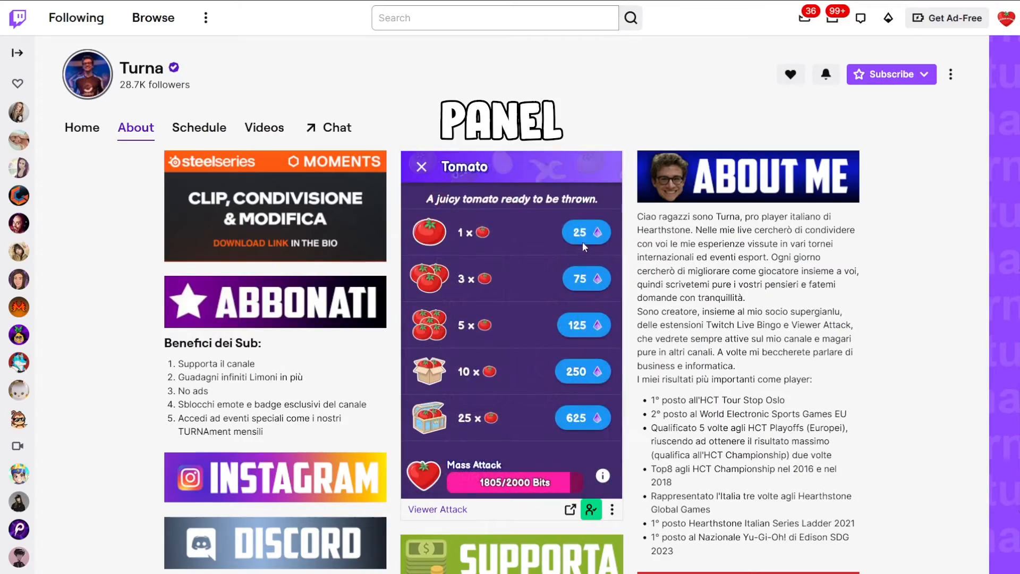
click(587, 233)
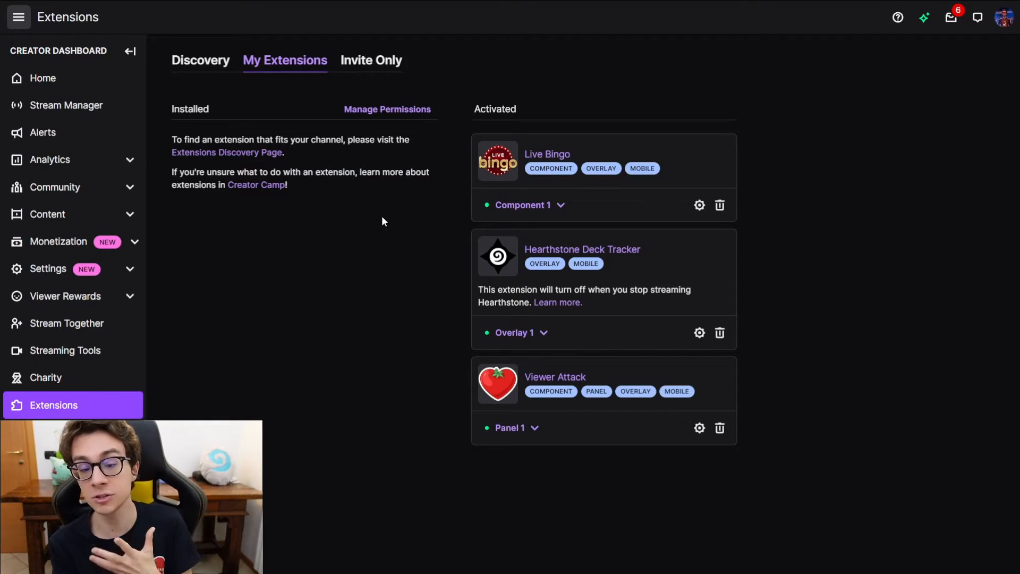
Step: Open the configuration of the activated Viewer Attack extension in the Creator Dashboard
click(699, 428)
click(229, 311)
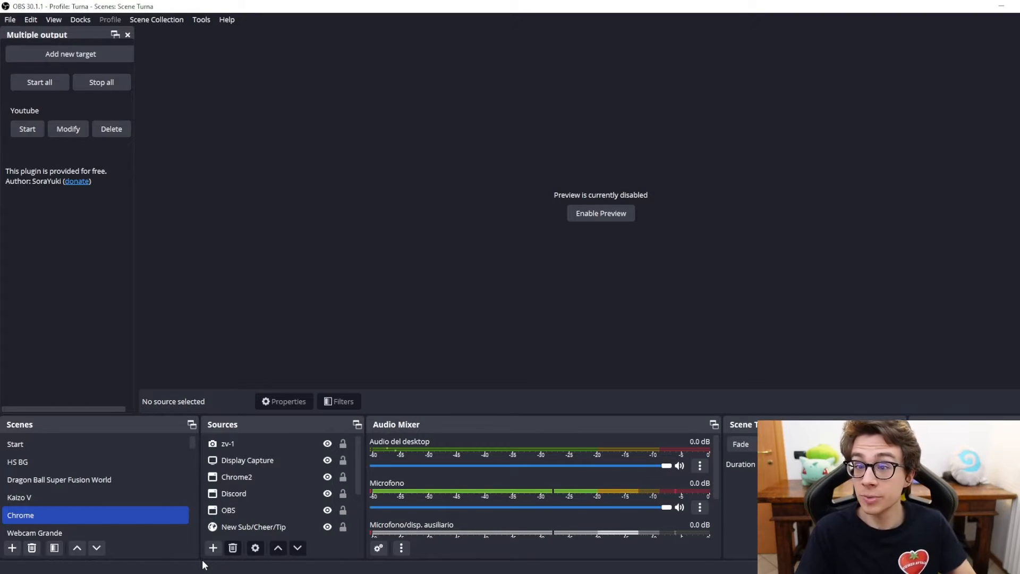
Step: Switch to OBS and start adding a browser source named ViewerAttack to the Chrome scene
click(213, 548)
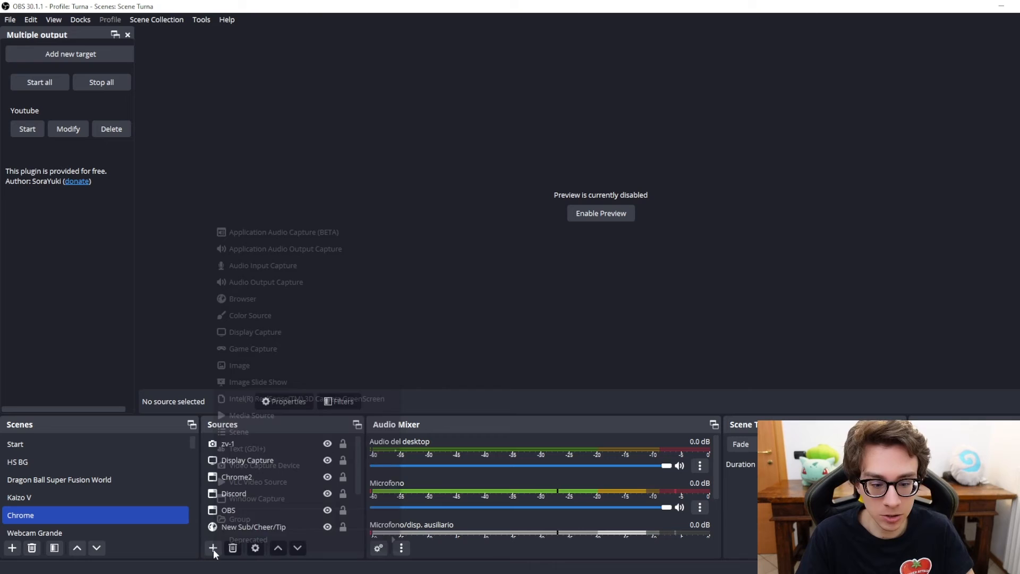
click(268, 301)
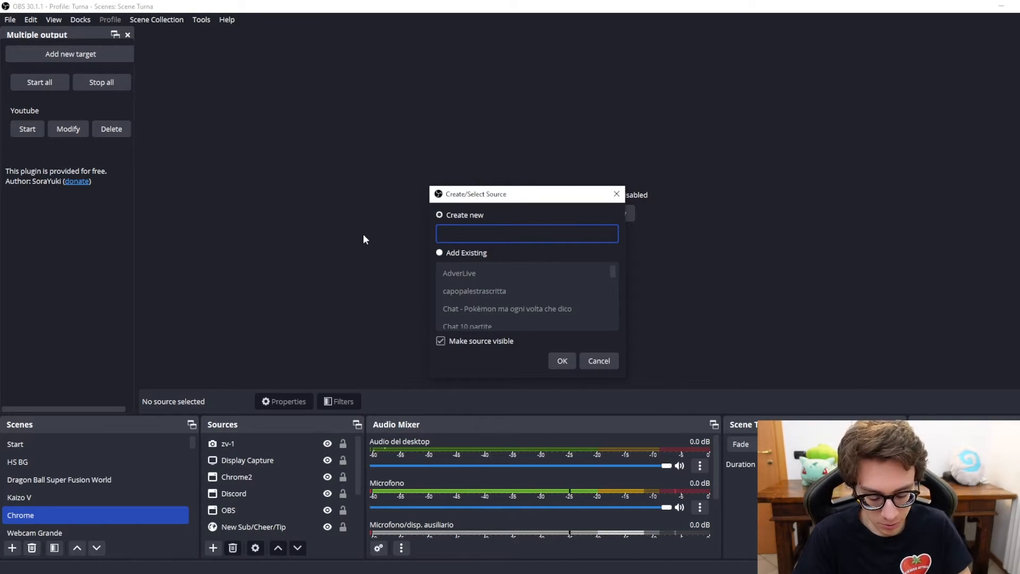
text(Viewer)
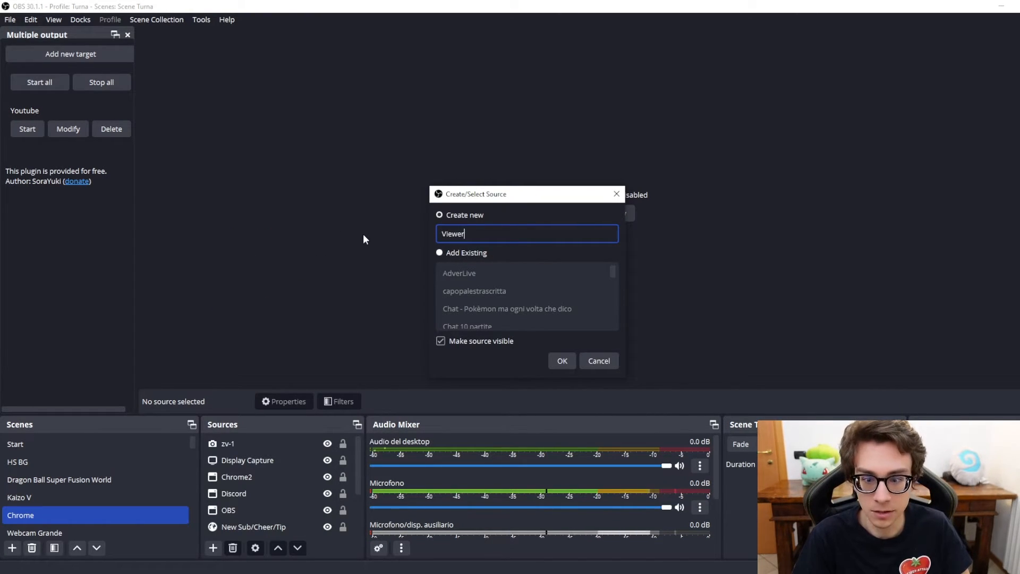
text(Attack)
Step: Use the existing Viewer Attack browser source instead, accept its properties, and move it above the zv-1 source
click(460, 252)
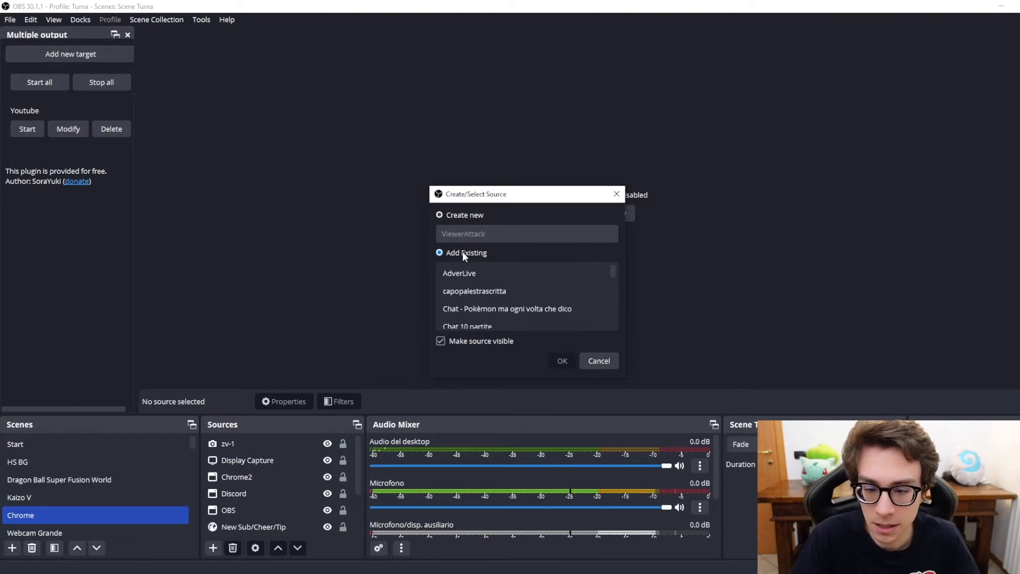
drag(615, 272, 610, 327)
click(482, 290)
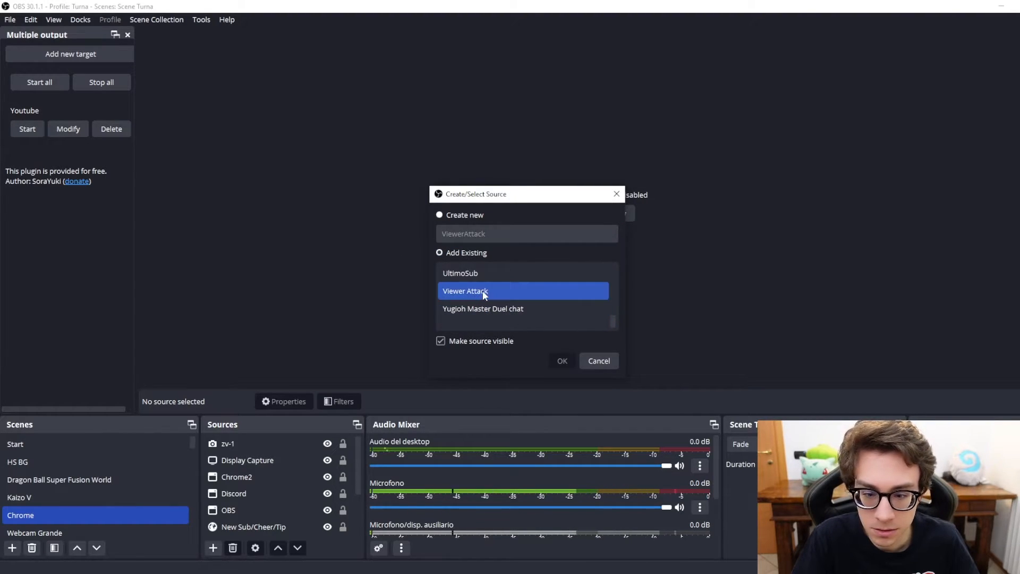
click(560, 361)
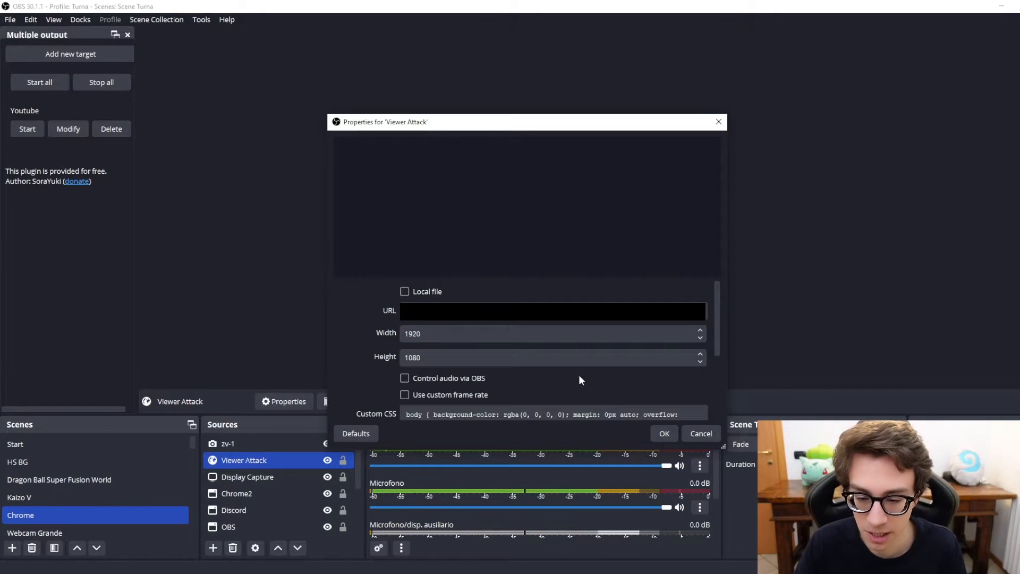
click(665, 433)
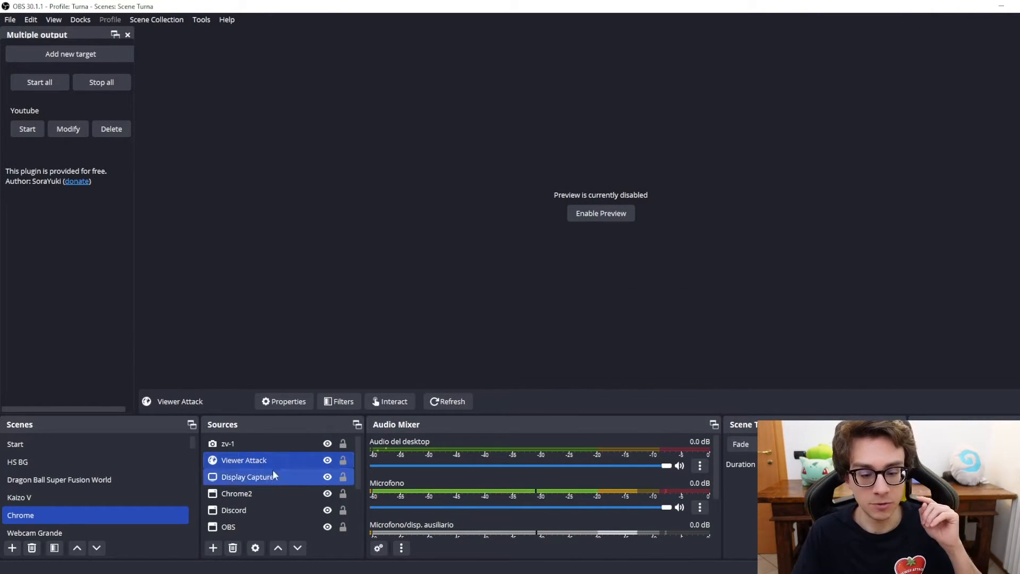
drag(279, 458, 288, 444)
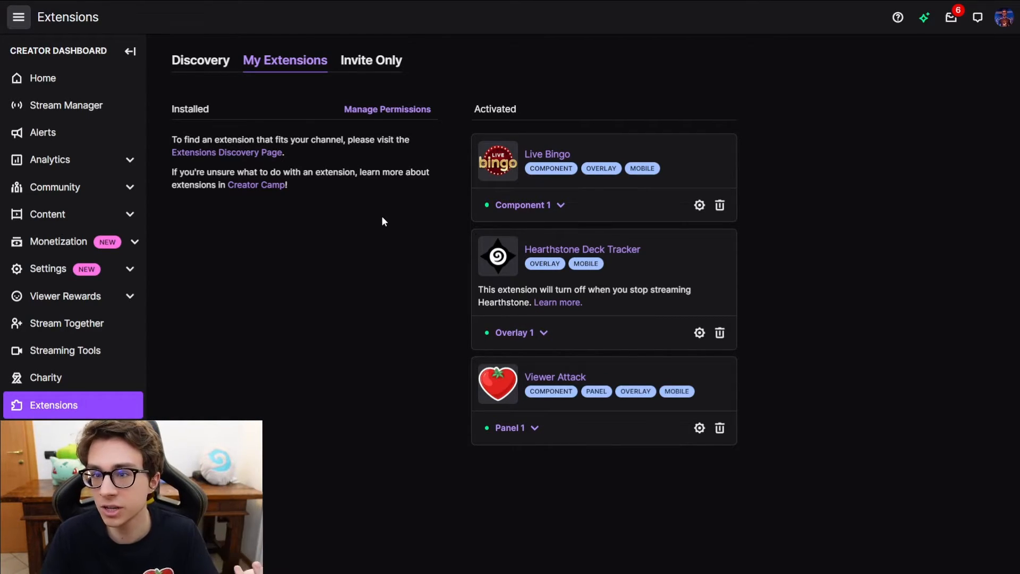
Step: Return to the Twitch dashboard, open the Viewer Attack configuration, and switch the Tomato item off and on again
click(699, 427)
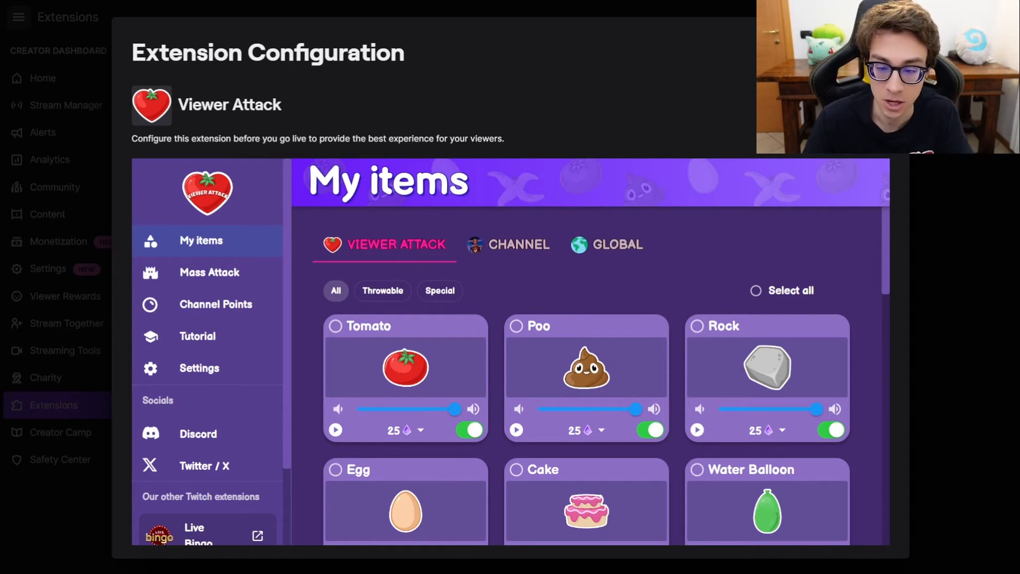
scroll(496, 298, down, 1)
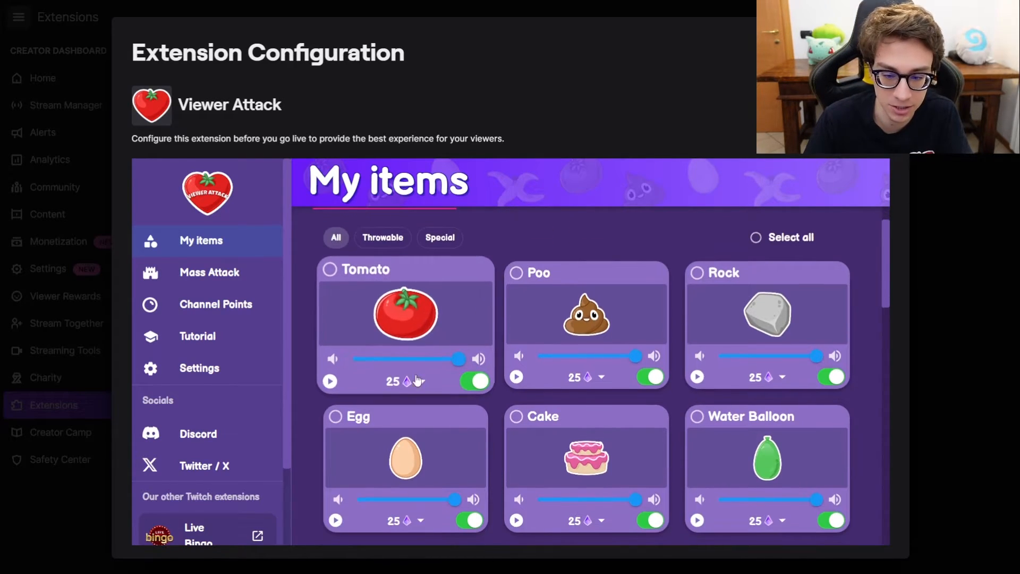
click(473, 383)
click(475, 385)
scroll(492, 412, up, 1)
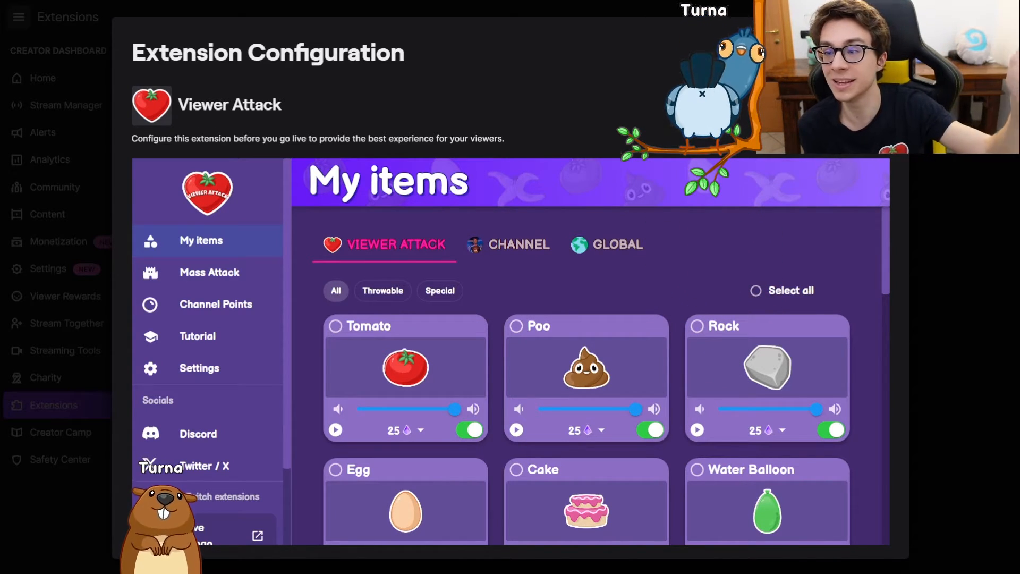
Step: Show the channel's own items and try a new custom item named BlaBla, closing its form without creating it
click(510, 244)
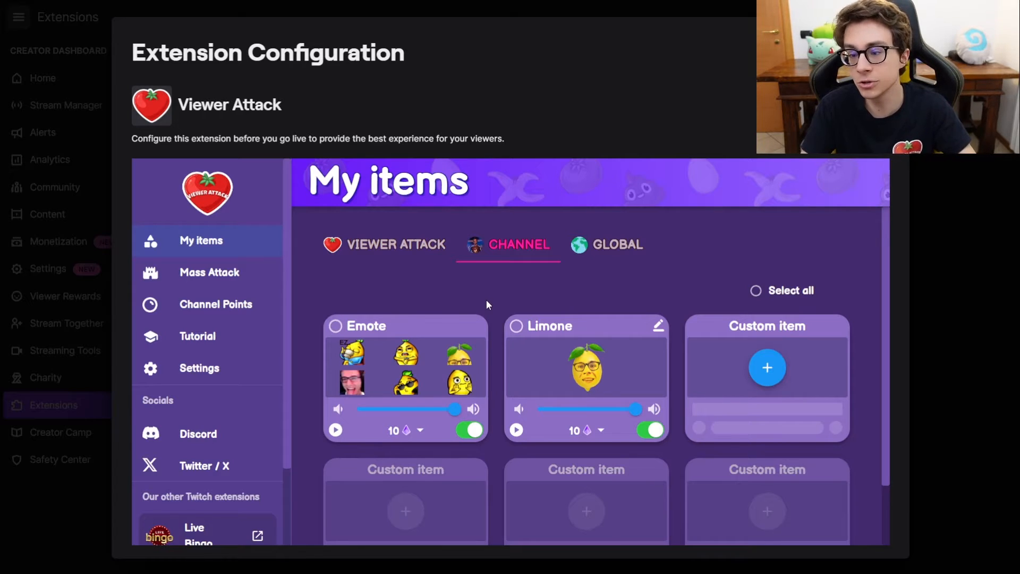
click(768, 378)
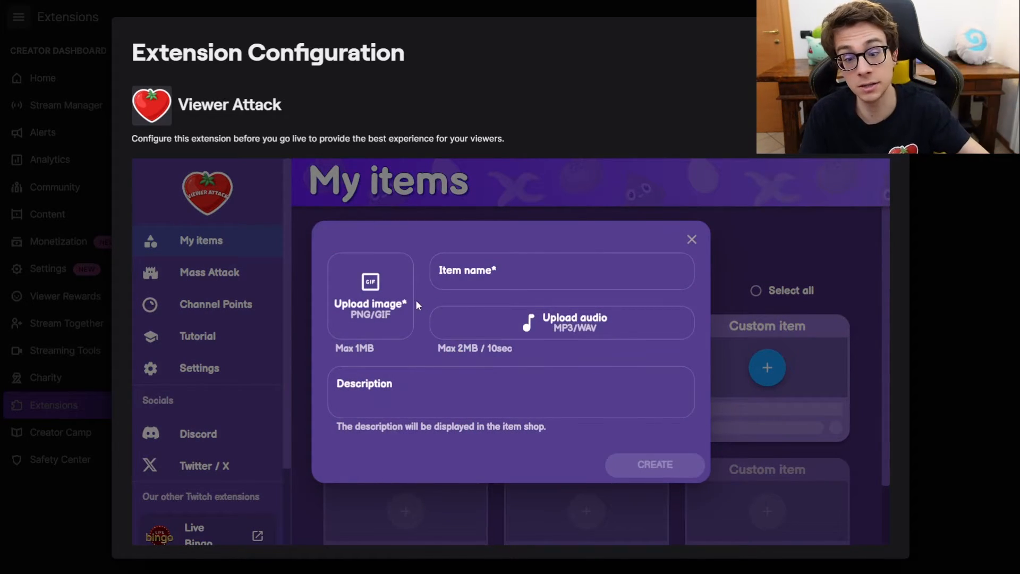
click(502, 270)
text(BlaBla)
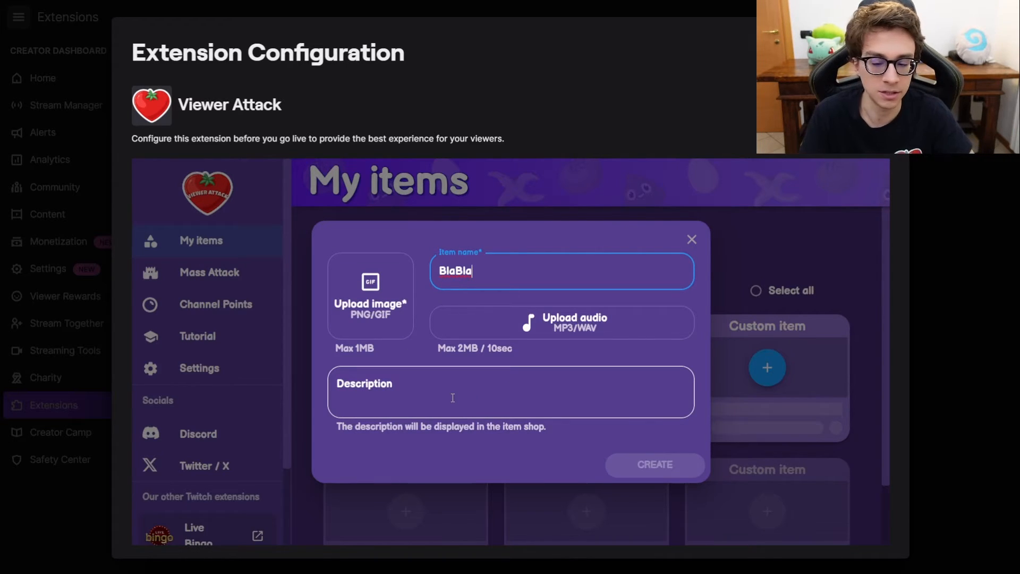
click(692, 239)
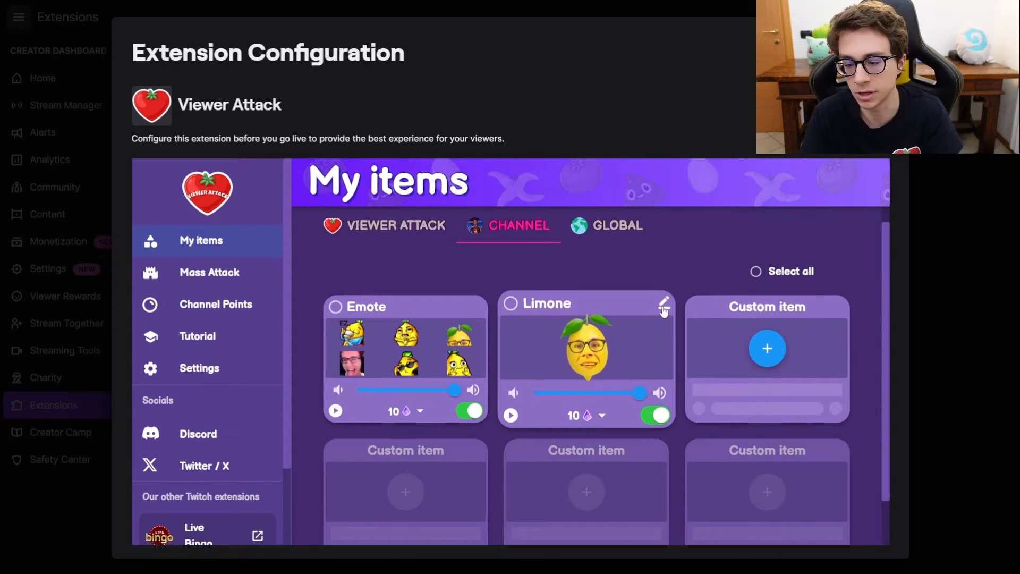
Step: Show the global items and look through the catalogue from Ara Ara to Fake Knock Knock
click(611, 225)
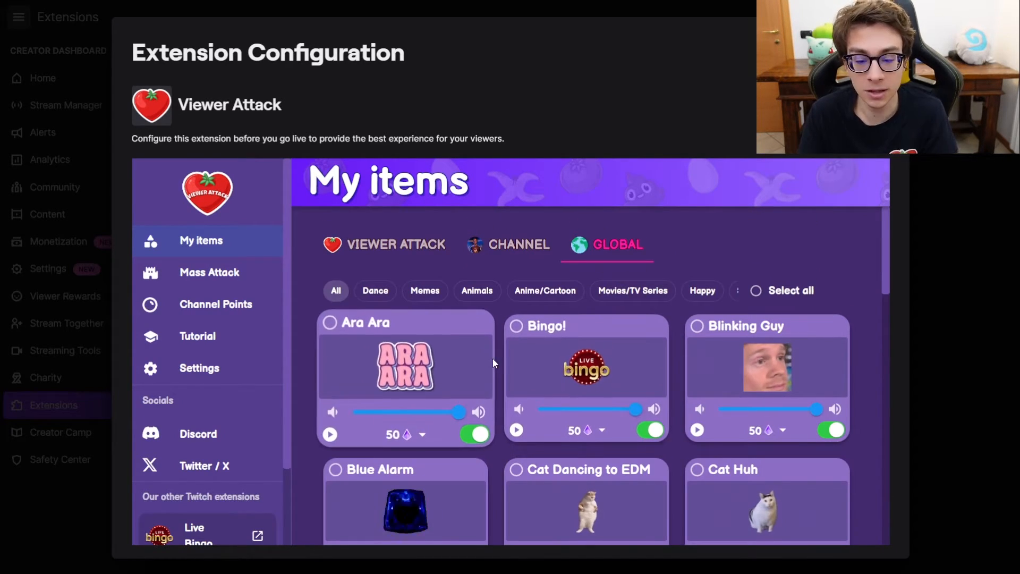
scroll(493, 346, down, 3)
scroll(492, 323, down, 8)
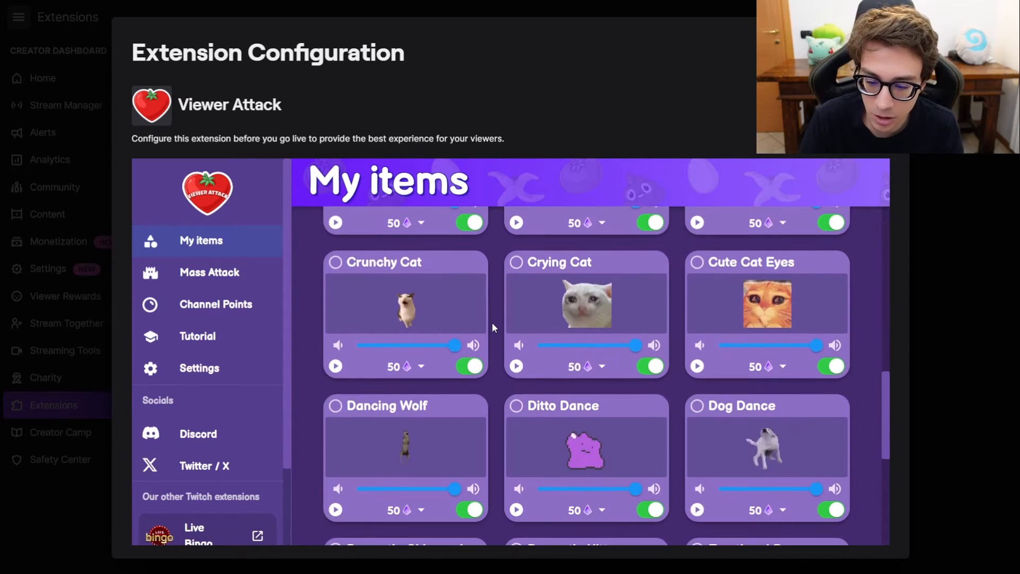
scroll(492, 323, down, 4)
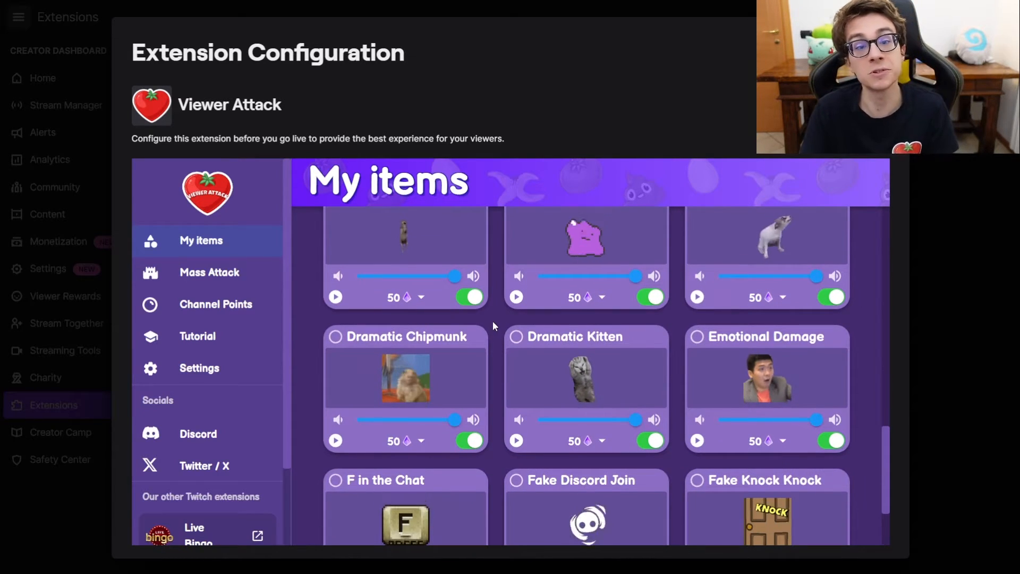
scroll(492, 327, up, 12)
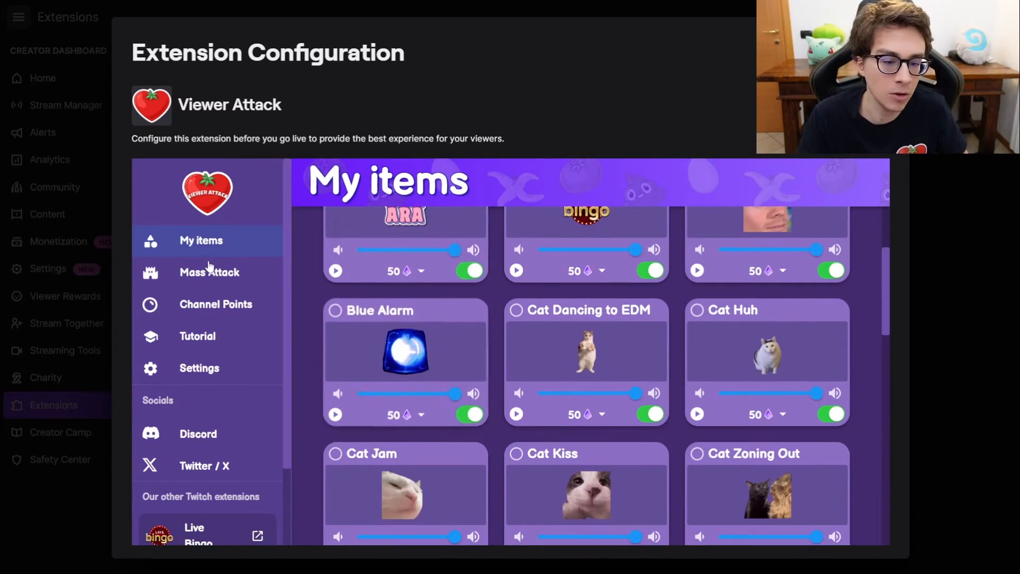
Step: In the Mass Attack settings, keep the 2000 Bits goal and try showing the Mass Attack bar on OBS and moving it slightly lower
click(258, 283)
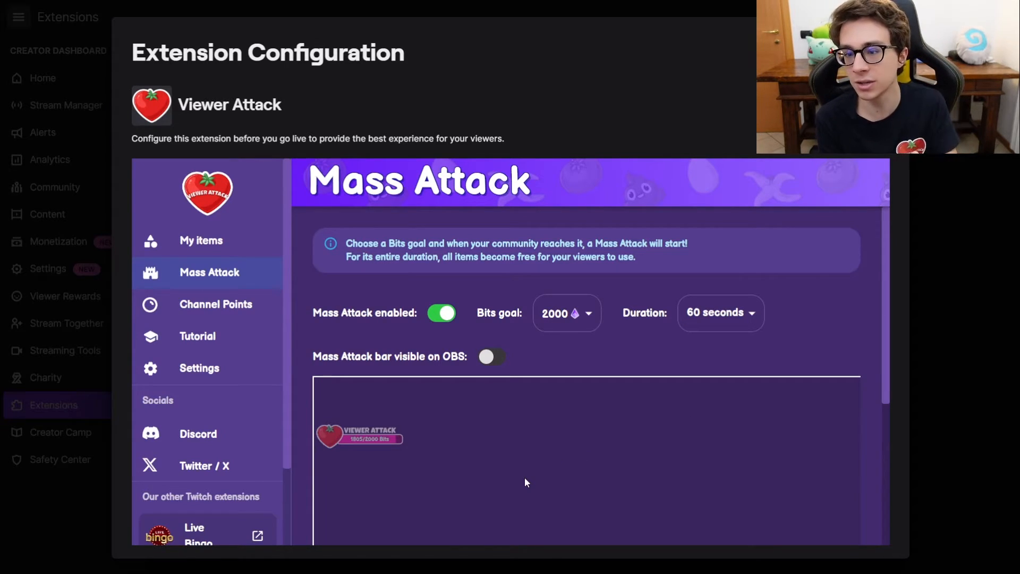
click(589, 317)
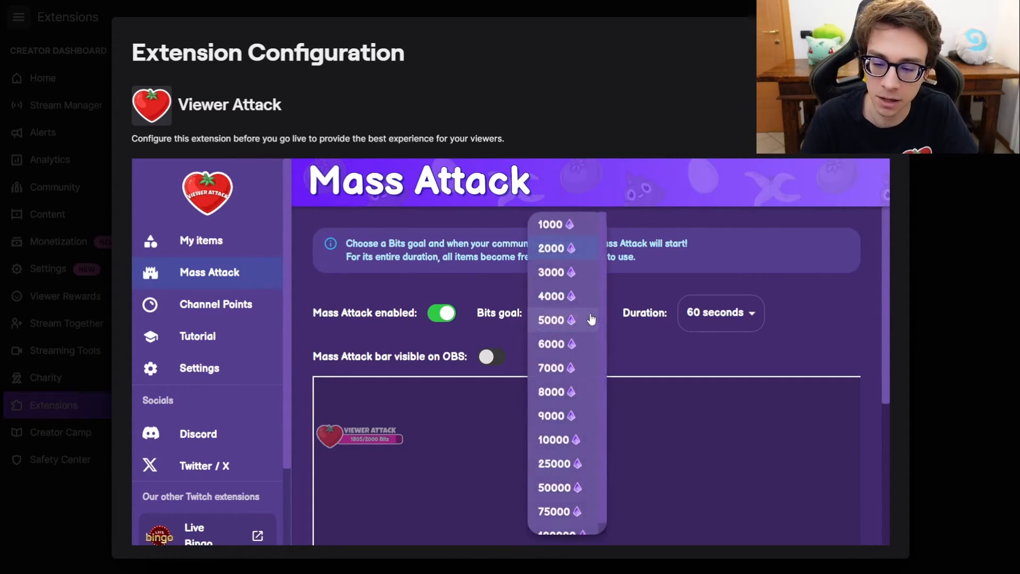
click(552, 248)
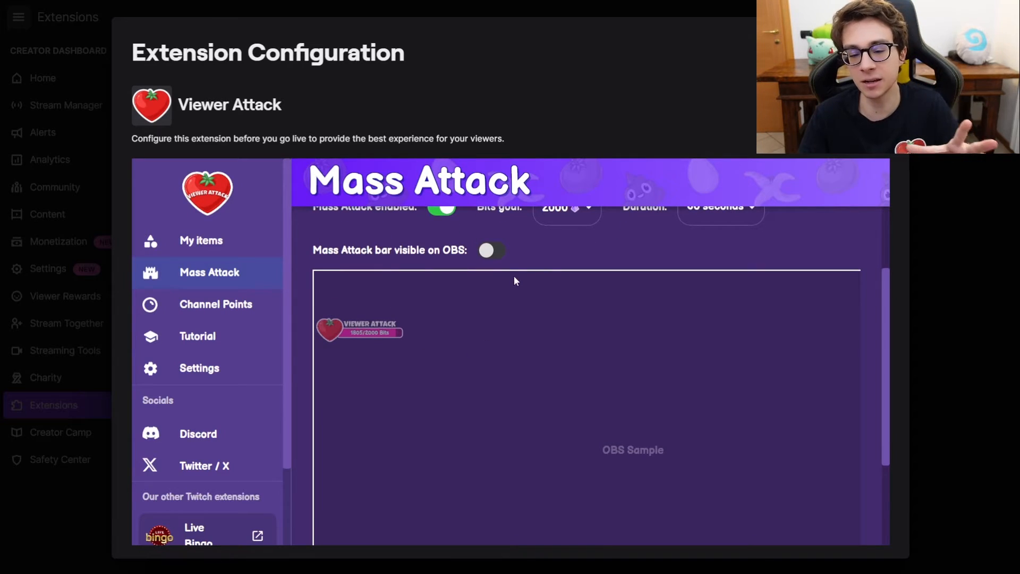
click(494, 253)
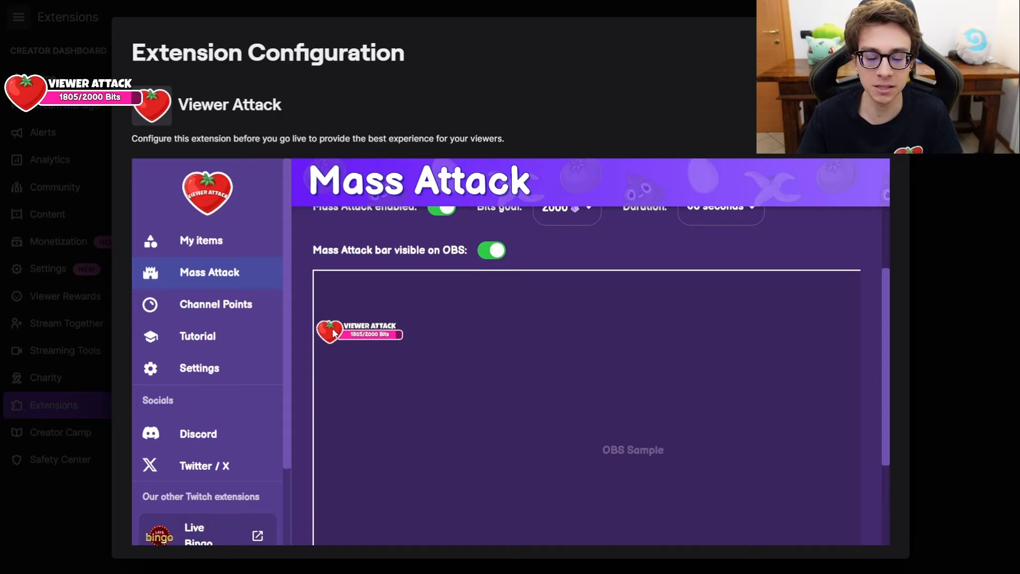
drag(334, 333, 331, 373)
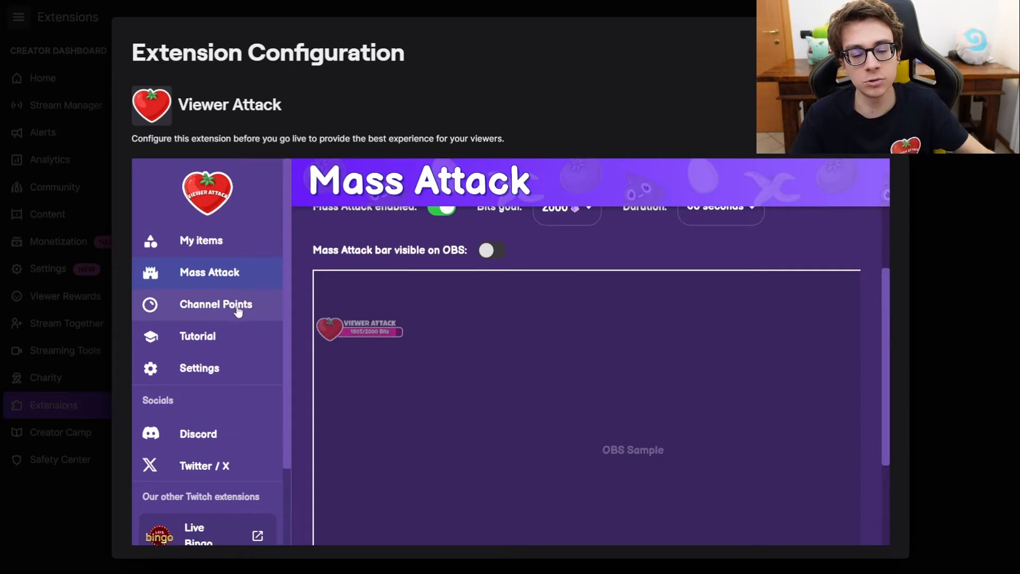
Step: Add a Channel Points reward for the Poo item and name it Super Poo
click(244, 310)
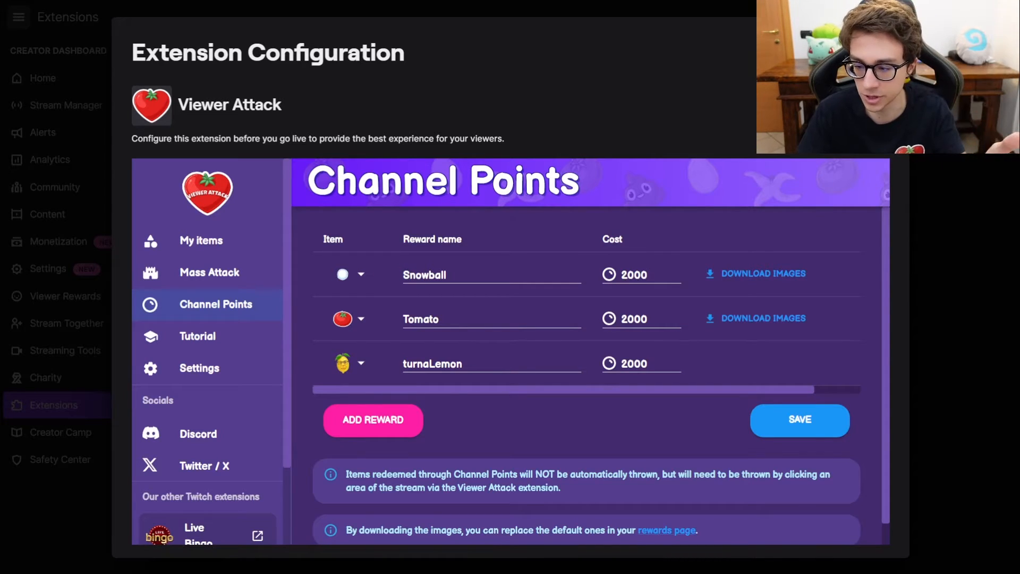
click(390, 429)
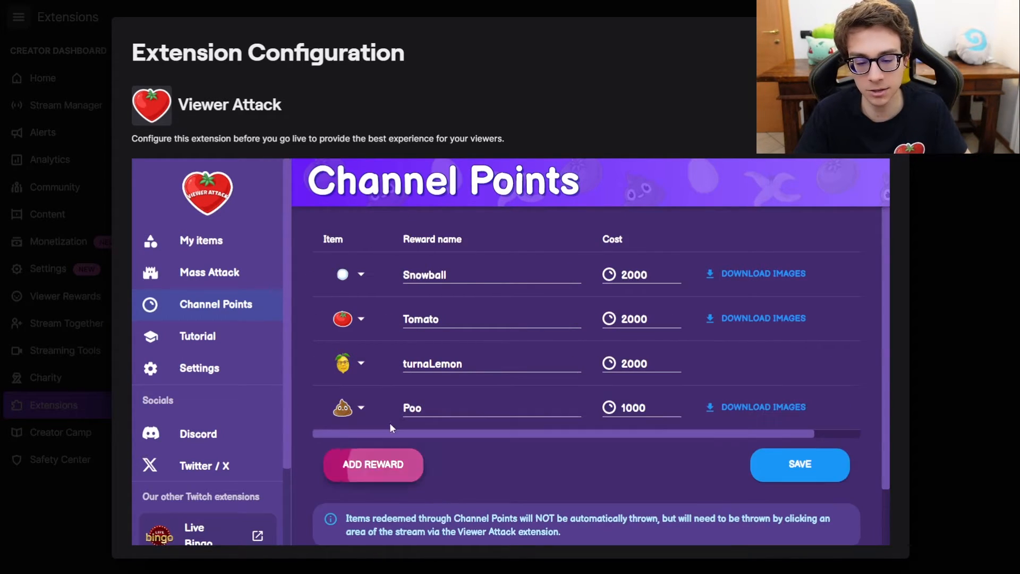
click(360, 414)
key(Tab)
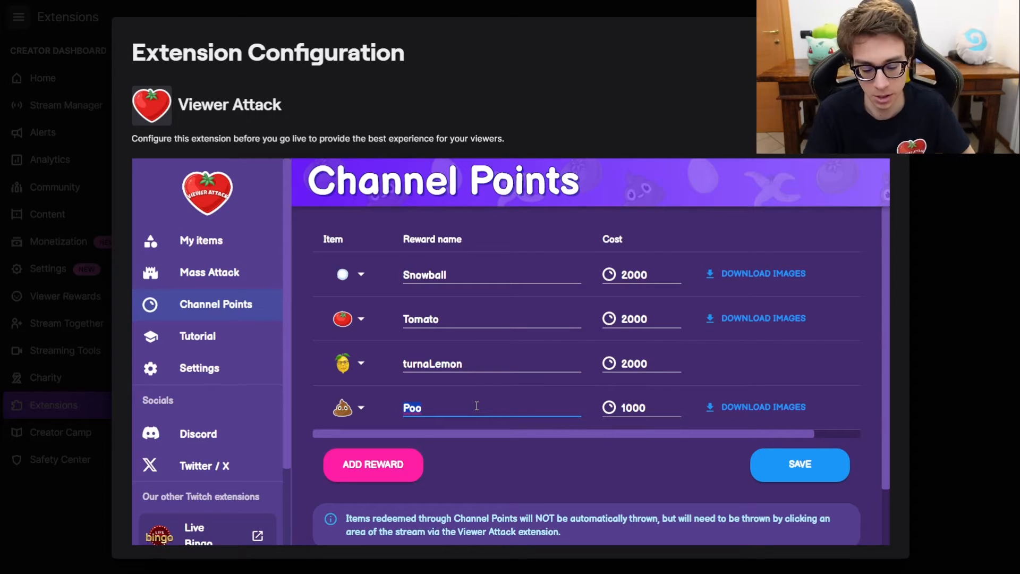
text(Super Poo)
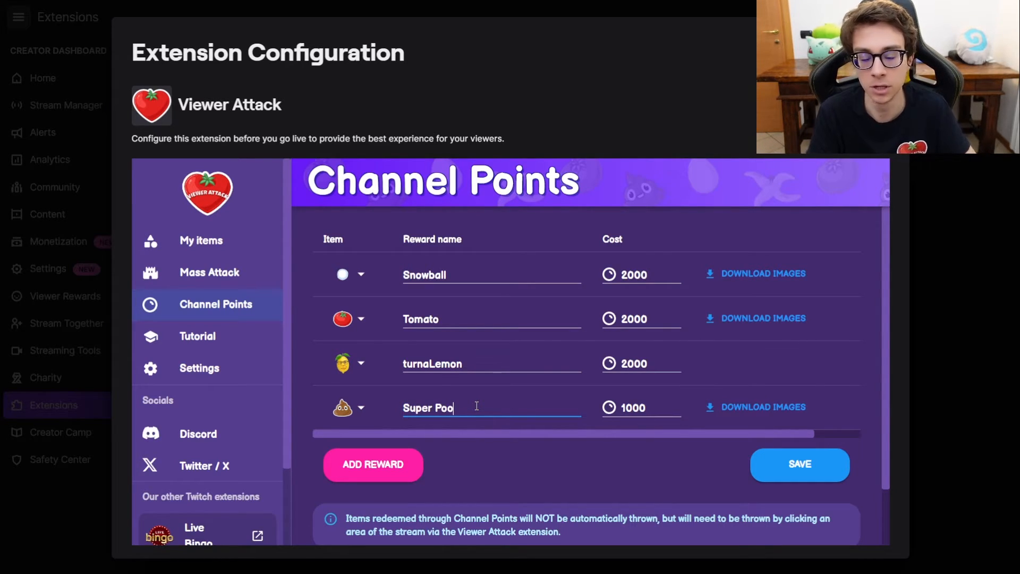
Step: Rename the new reward as Poo and open its cost for editing
key(BackSpace)
key(BackSpace)
key(BackSpace)
key(BackSpace)
key(BackSpace)
key(BackSpace)
key(BackSpace)
key(BackSpace)
key(BackSpace)
text(Poo)
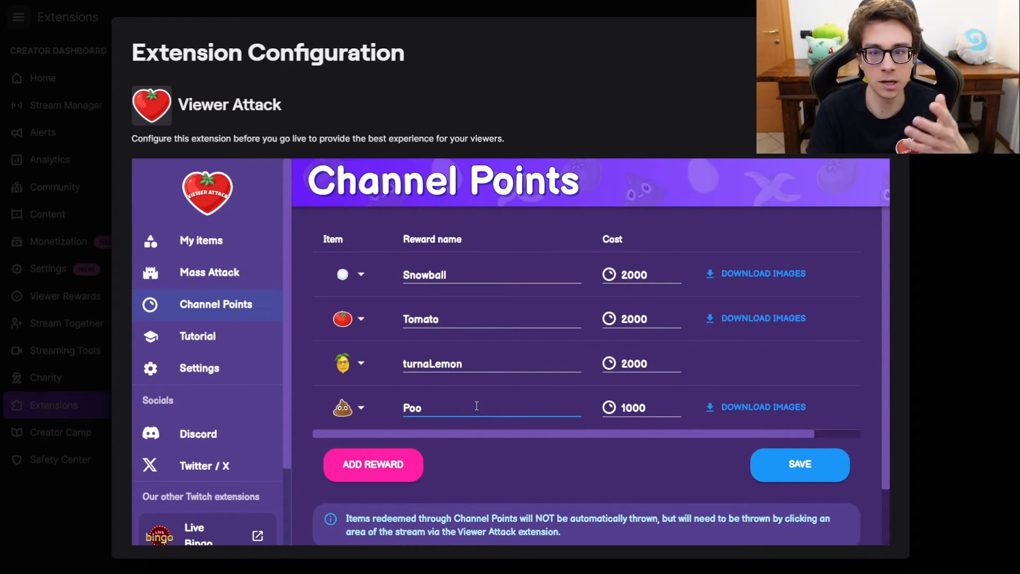
click(638, 409)
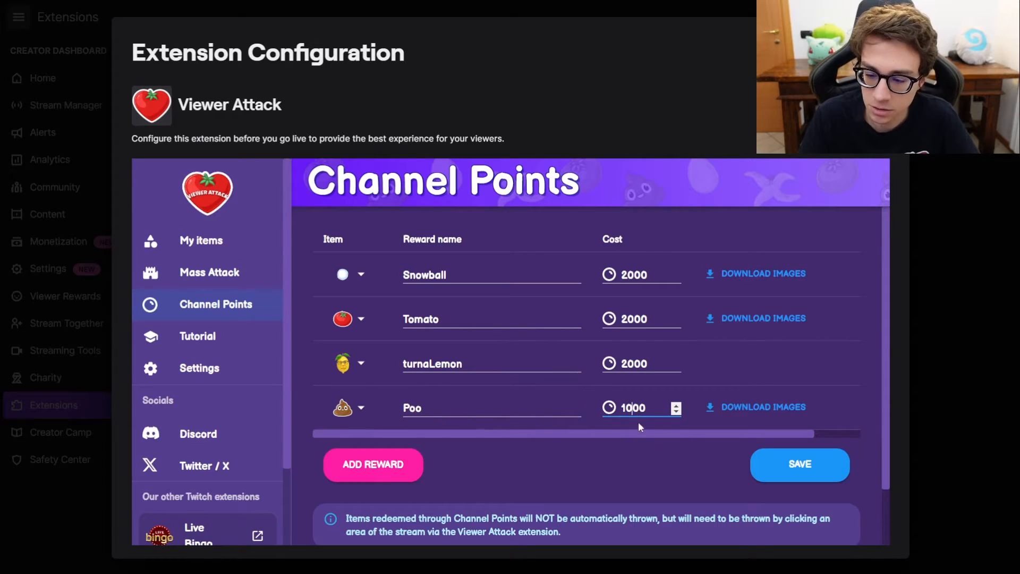
Step: Examine the image download and delete options of the rewards and the notes below the list
drag(639, 432, 388, 413)
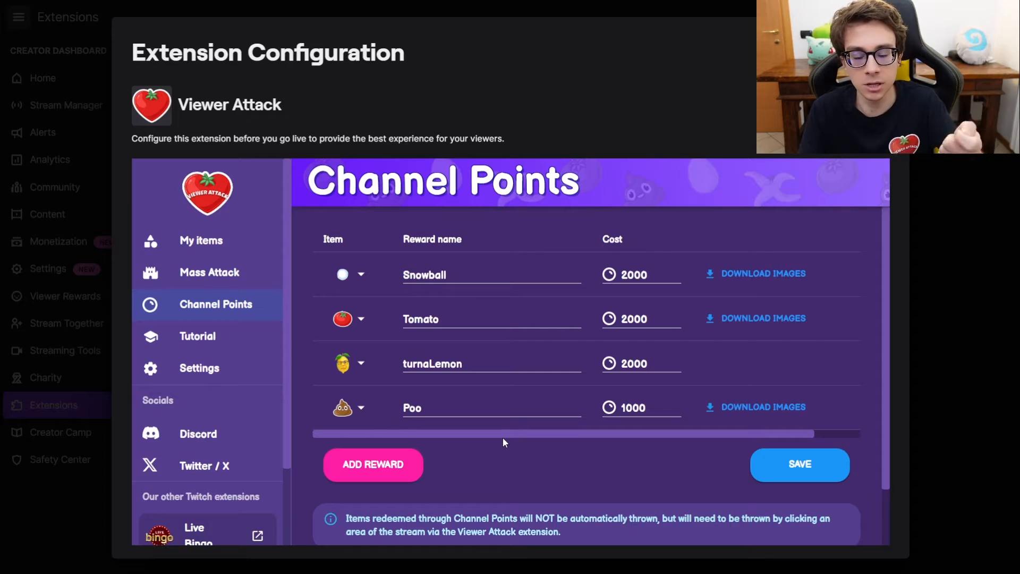
drag(503, 438, 650, 444)
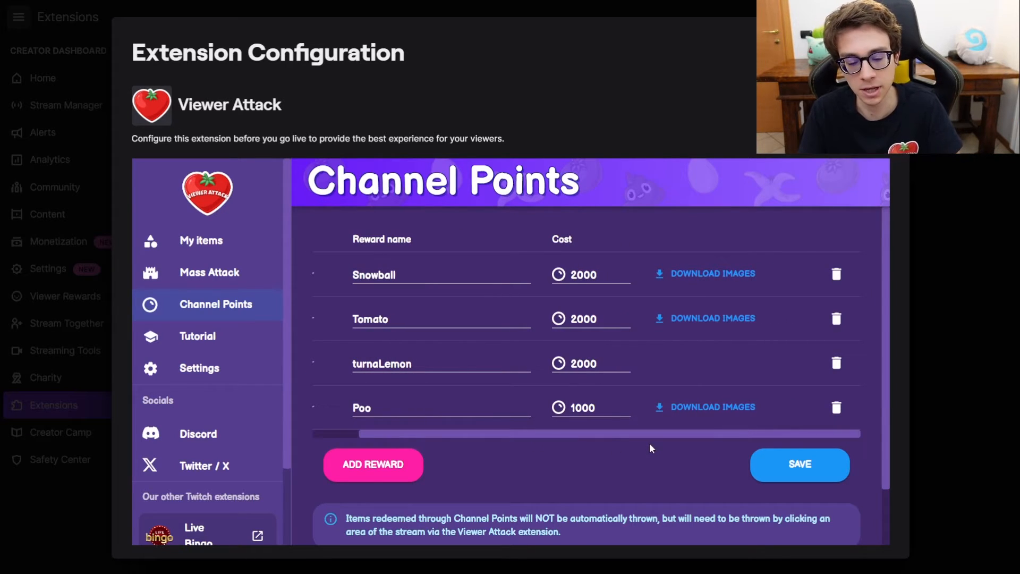
scroll(549, 429, down, 2)
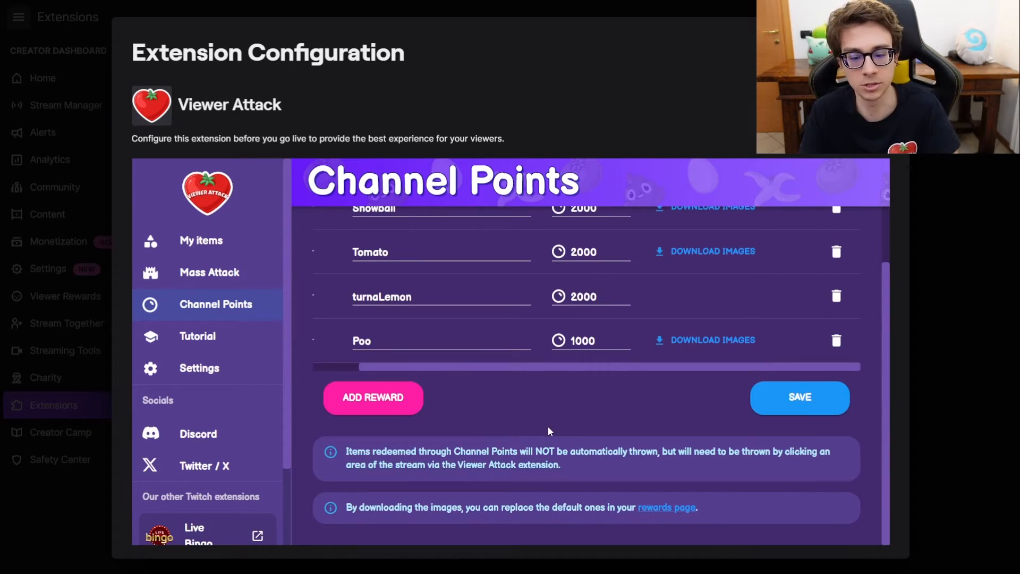
scroll(412, 351, left, 1)
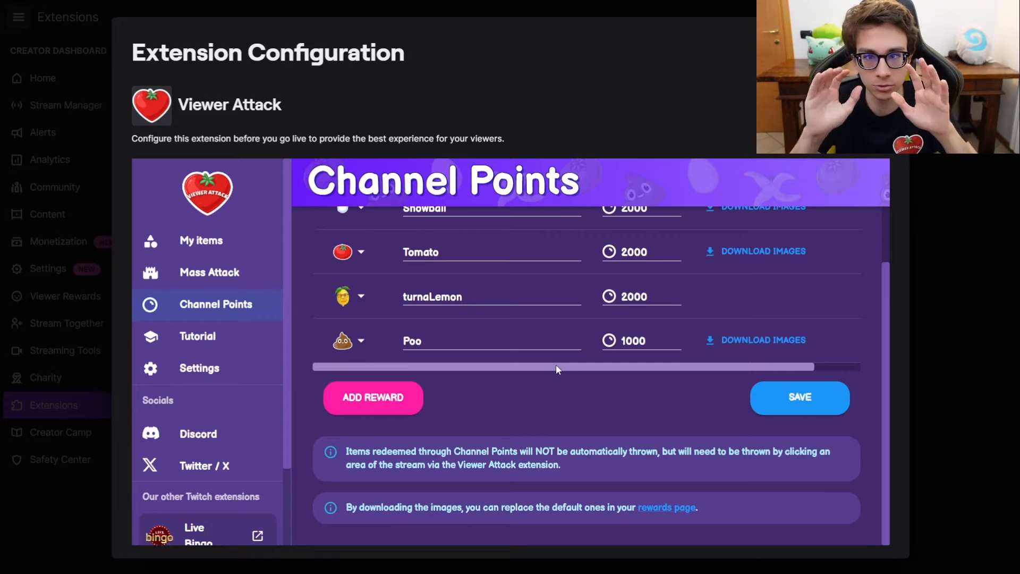
Step: Go to the Twitch channel rewards page, find the Viewer Attack: Tomato reward and open it for editing
scroll(207, 351, down, 2)
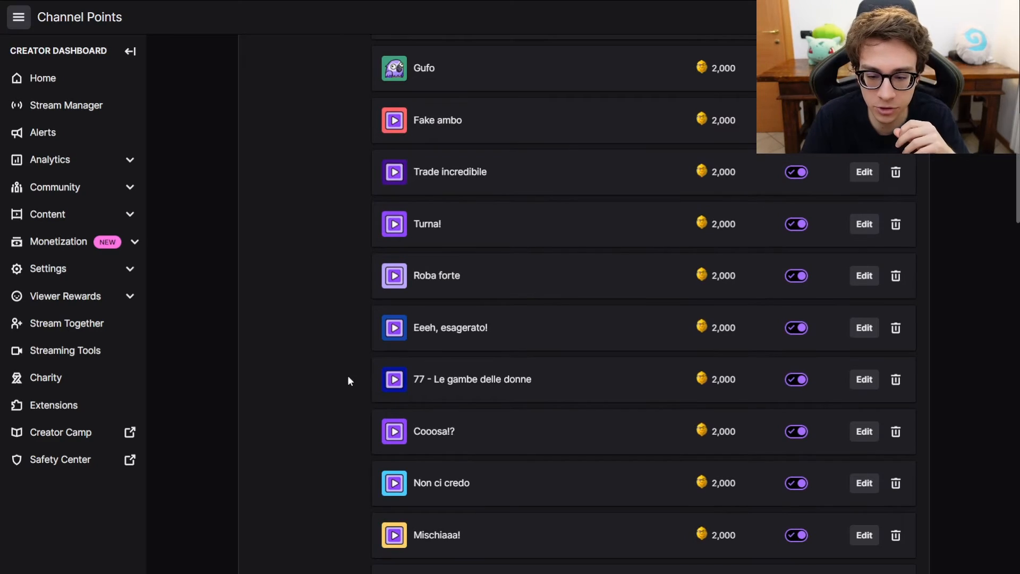
scroll(595, 326, down, 5)
scroll(536, 331, down, 1)
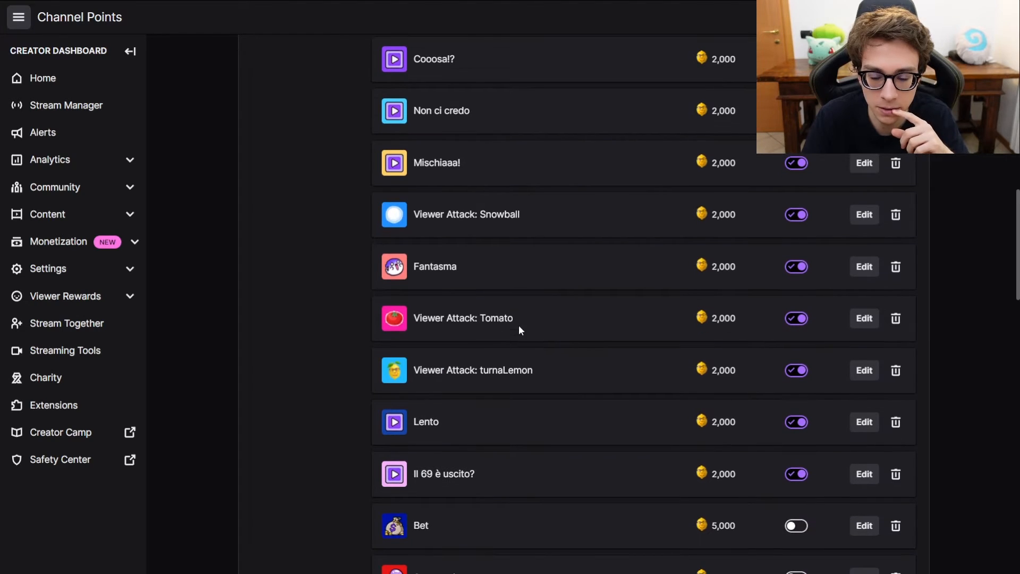
drag(418, 317, 508, 319)
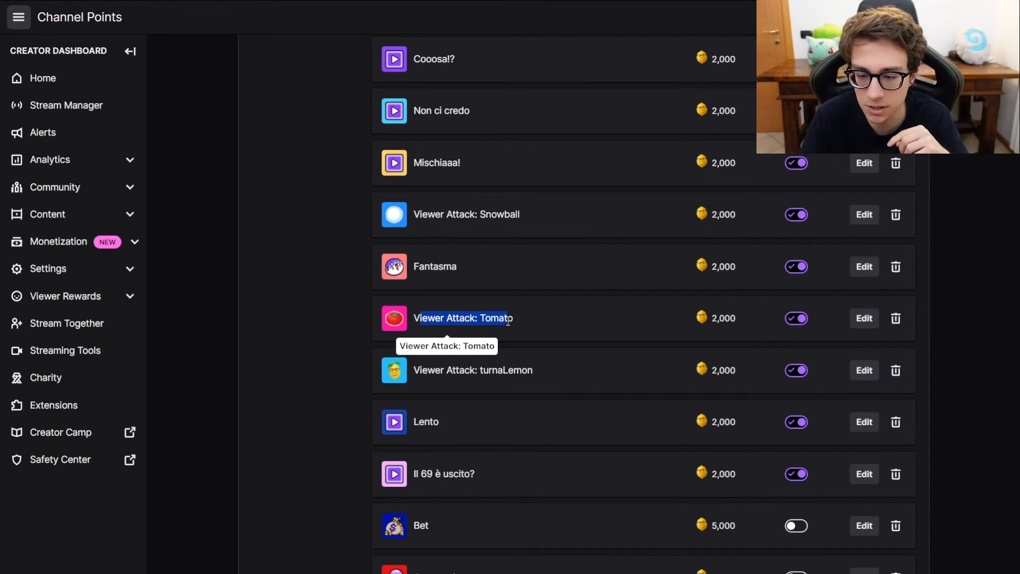
click(494, 320)
click(863, 320)
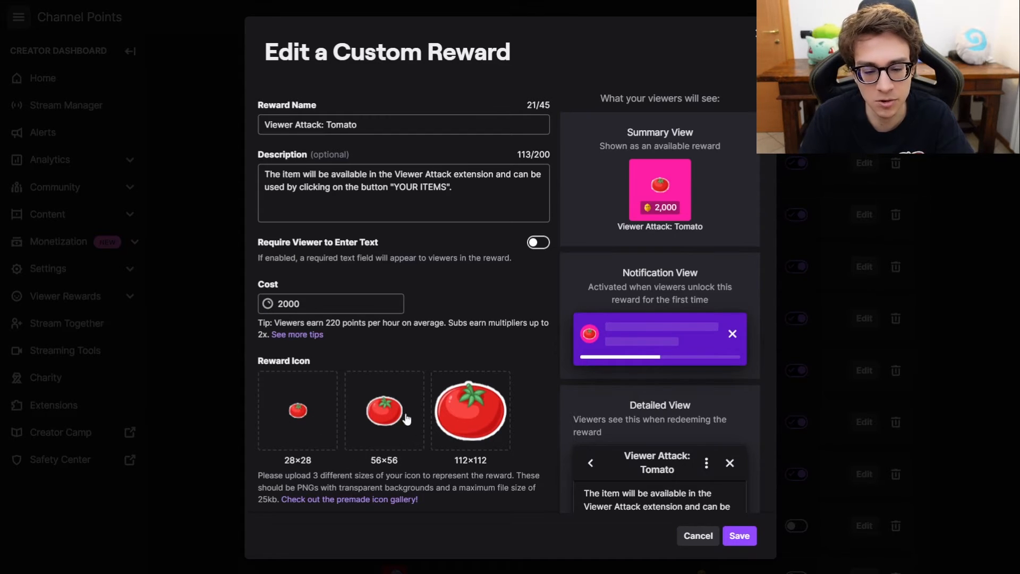
Step: Examine the Tomato reward's cost, icons, cooldown and redemption limit per user per stream
scroll(516, 441, down, 5)
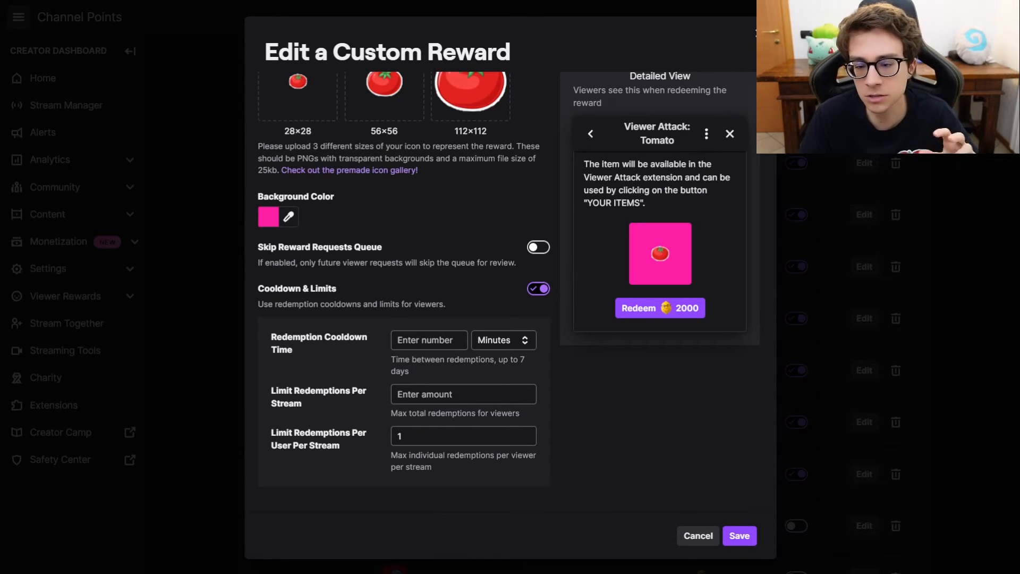
click(462, 443)
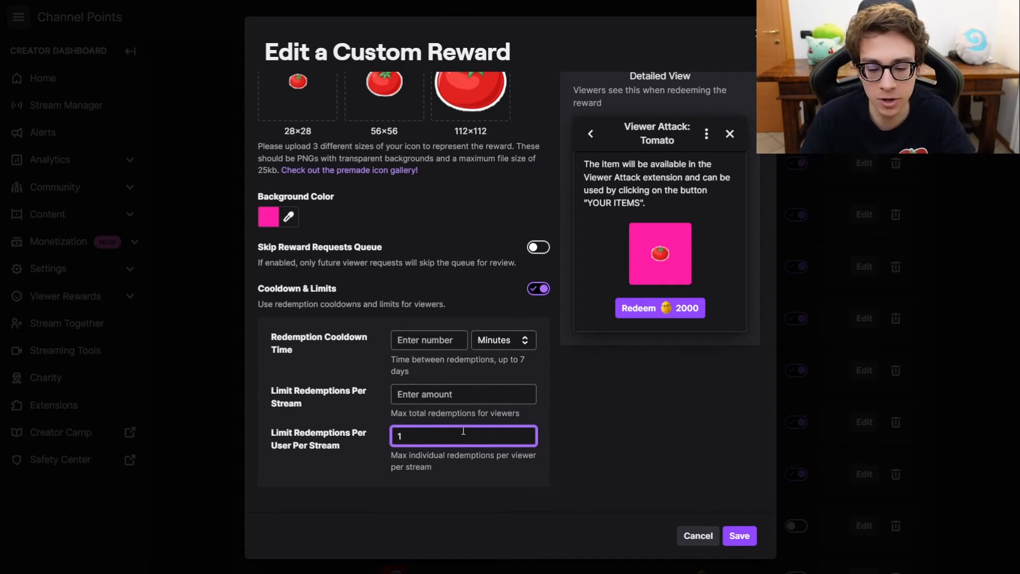
scroll(337, 369, up, 5)
drag(308, 304, 264, 311)
click(334, 300)
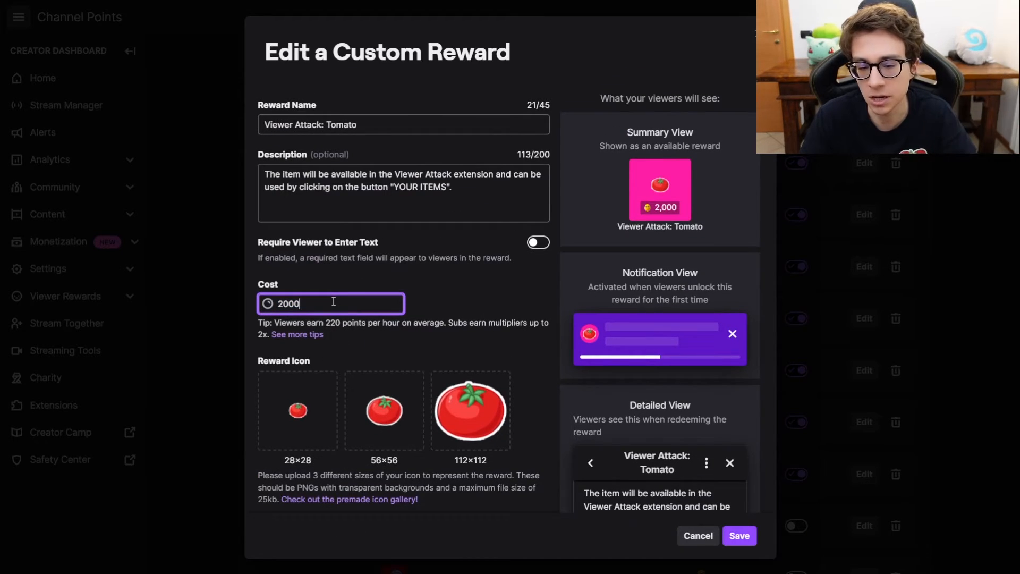
scroll(469, 348, down, 5)
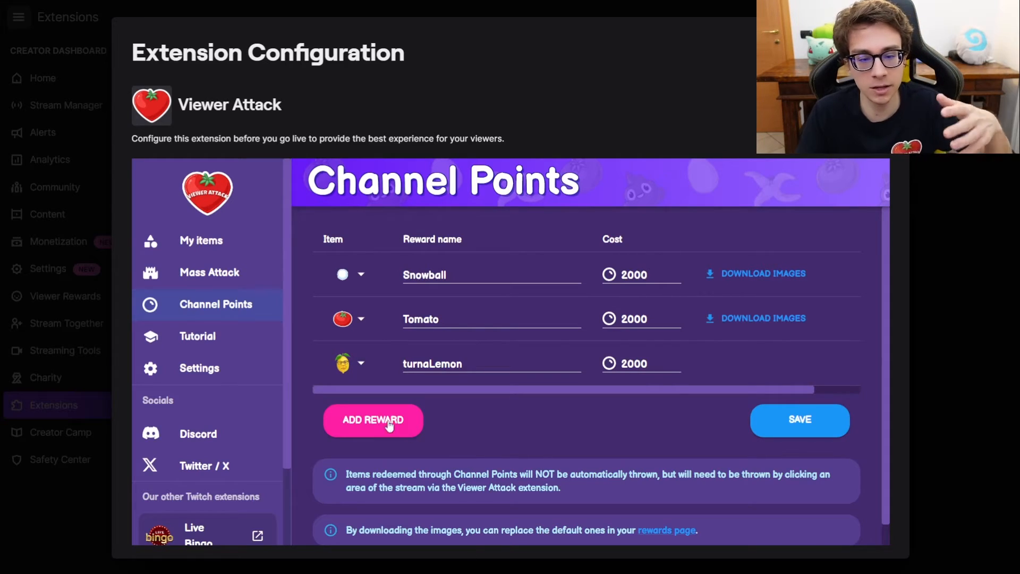
Step: Open the Viewer Attack tutorial's browser source test stage, throw a test tomato, and test the browser source size
click(252, 340)
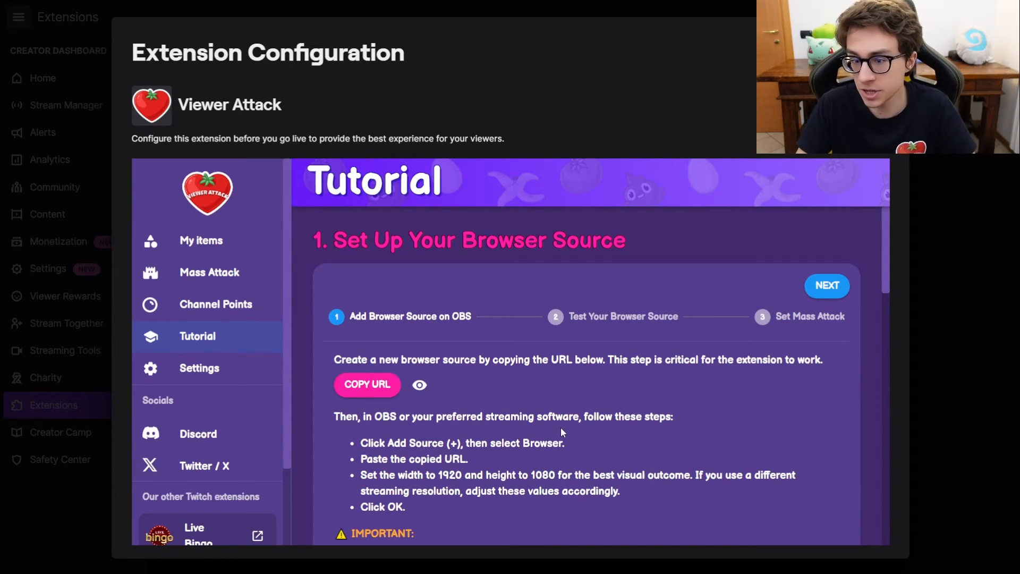
scroll(490, 375, down, 1)
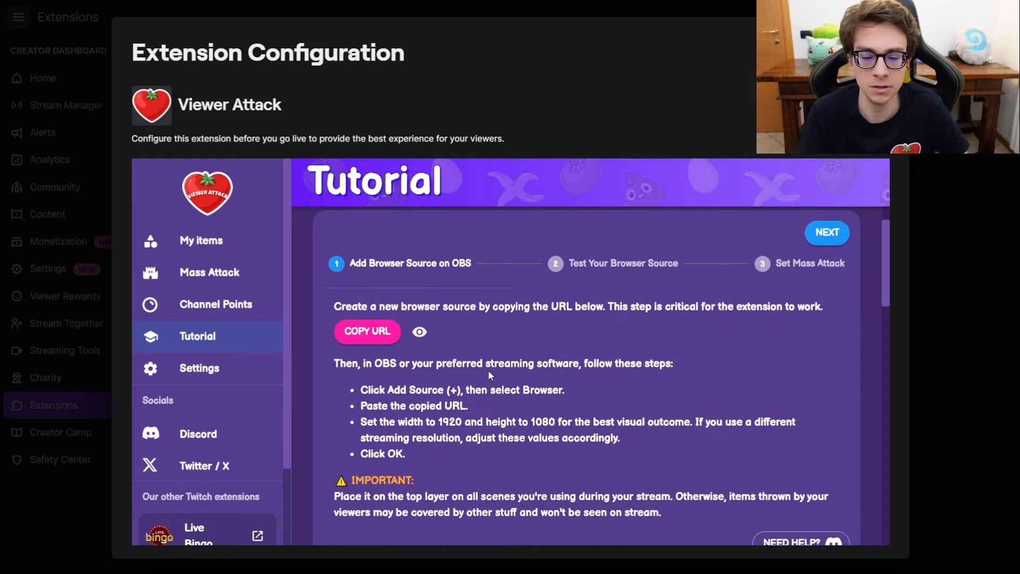
click(824, 234)
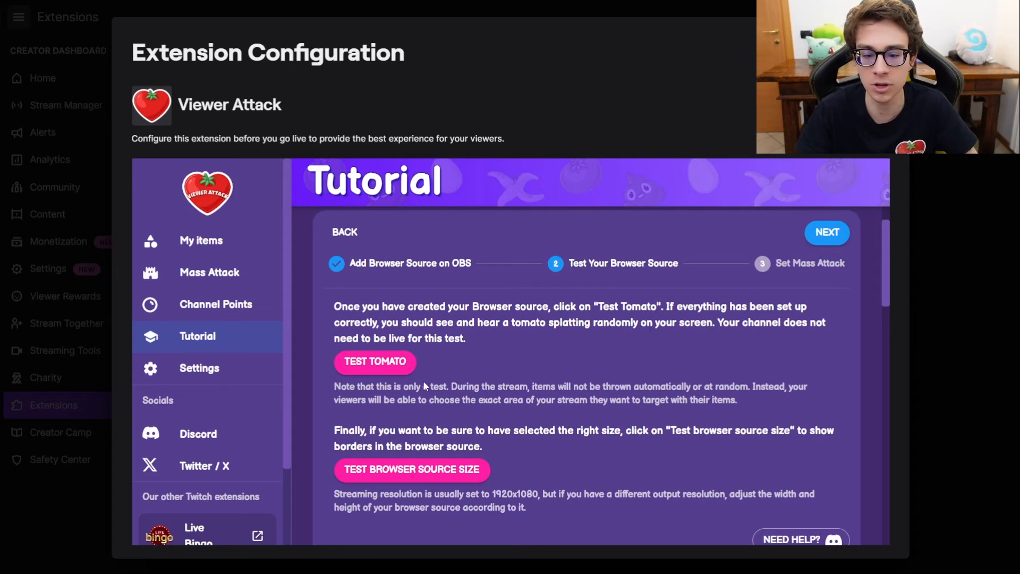
click(400, 359)
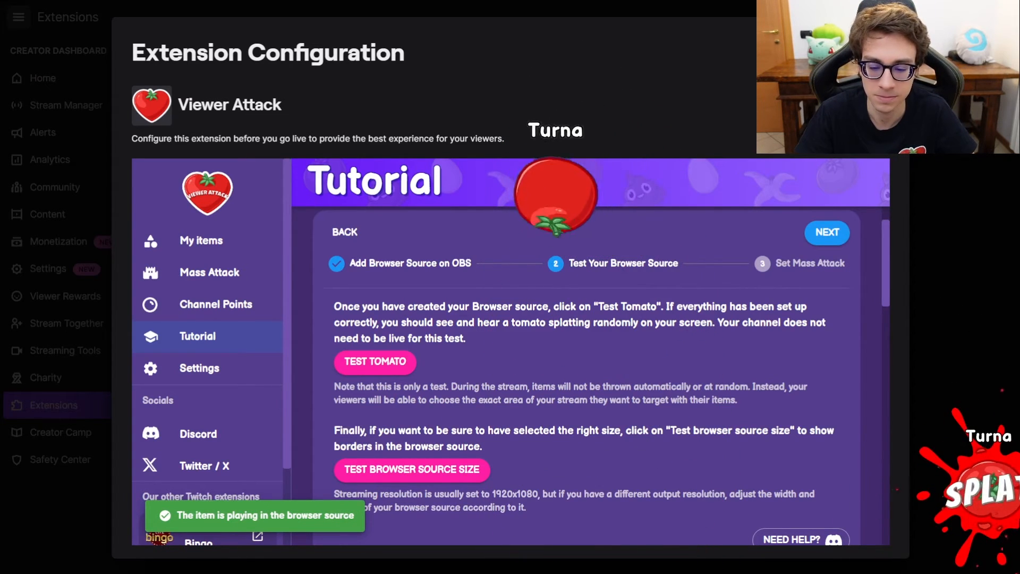
scroll(498, 335, down, 2)
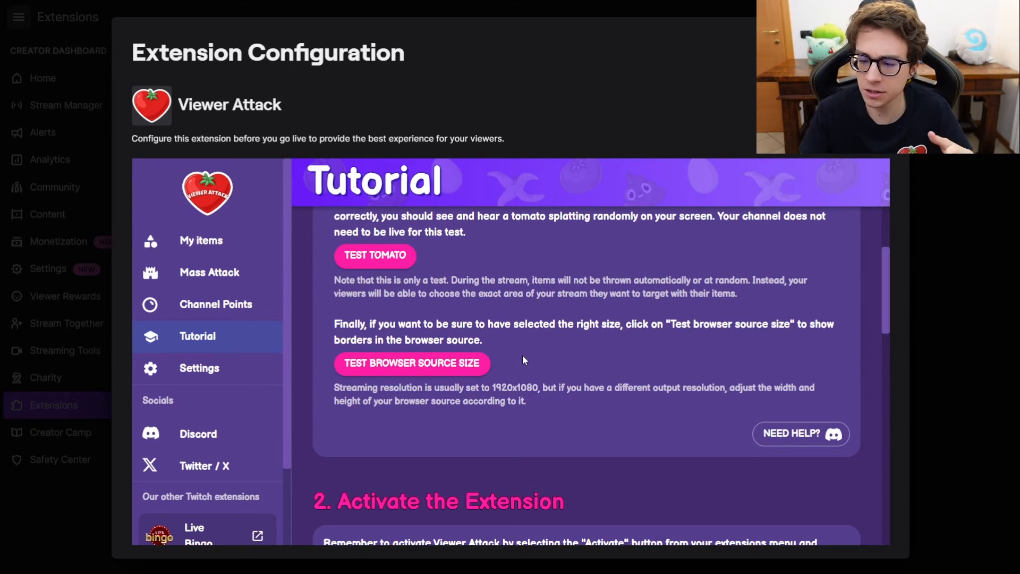
click(407, 375)
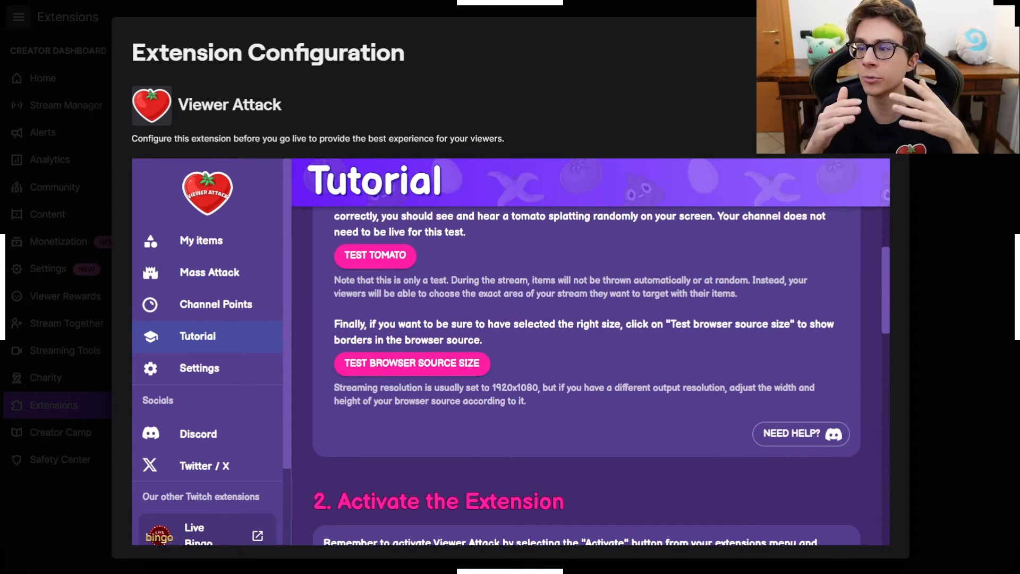
Step: Review the tutorial's Extension Permissions section and open the extension's Settings page
scroll(515, 382, down, 10)
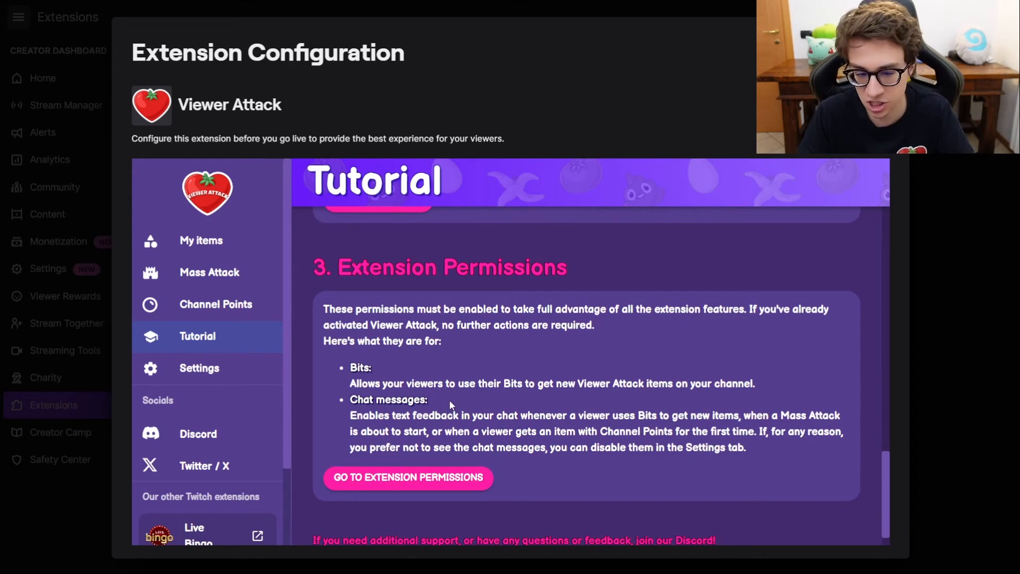
click(254, 373)
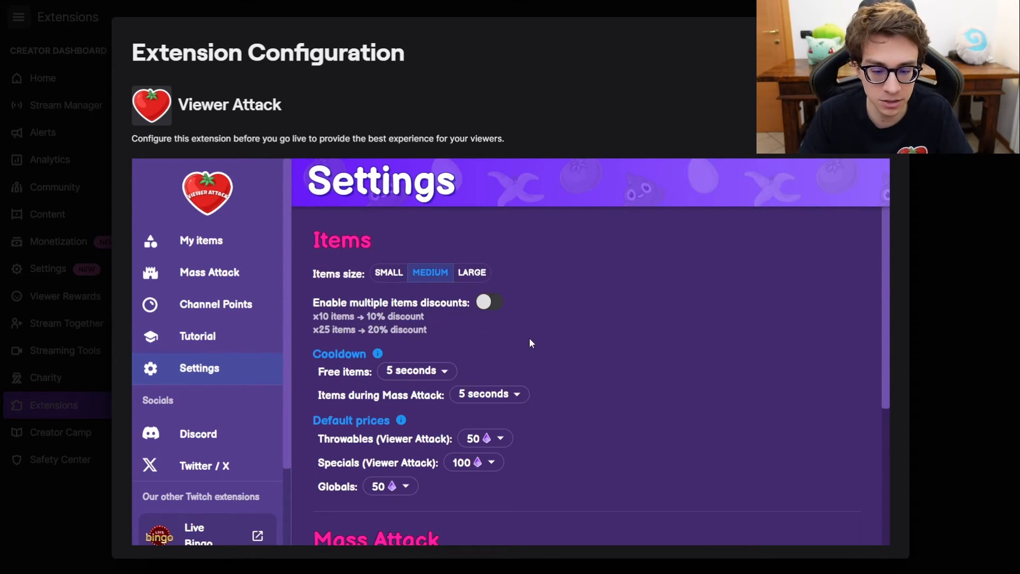
Step: Look over the extension's Items, Mass Attack and Chat Messages settings
scroll(529, 340, down, 4)
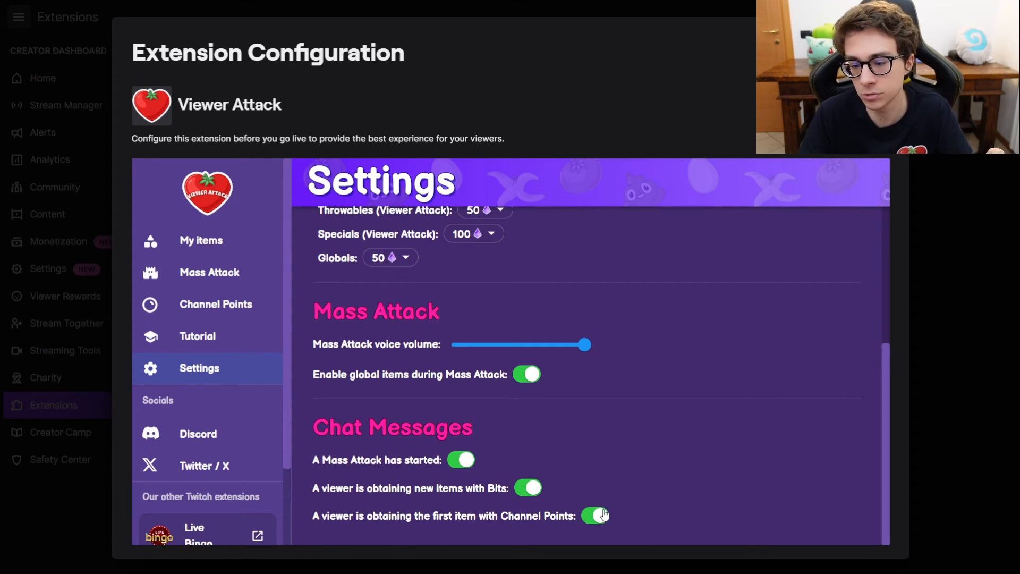
scroll(626, 470, up, 1)
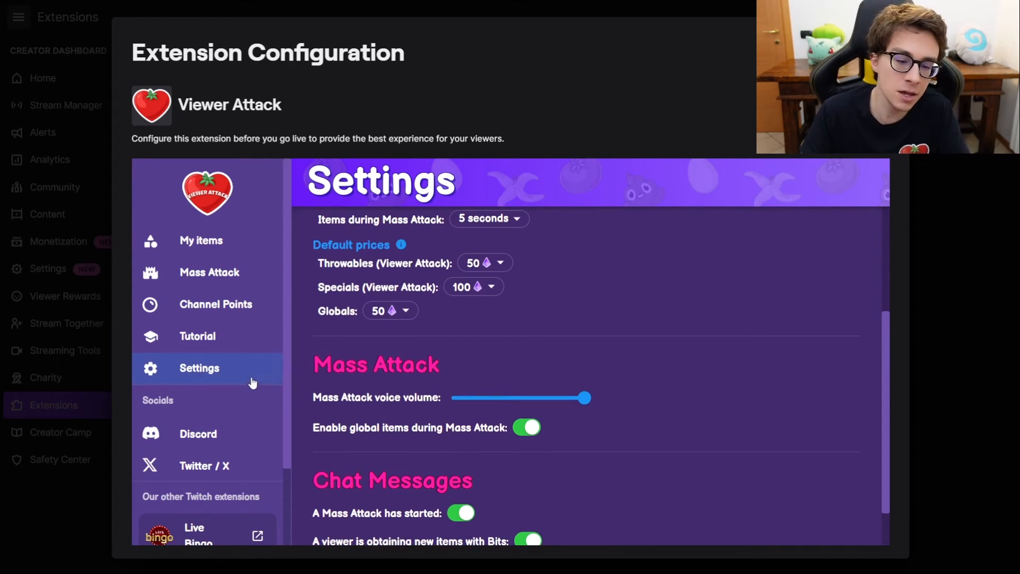
scroll(522, 367, up, 3)
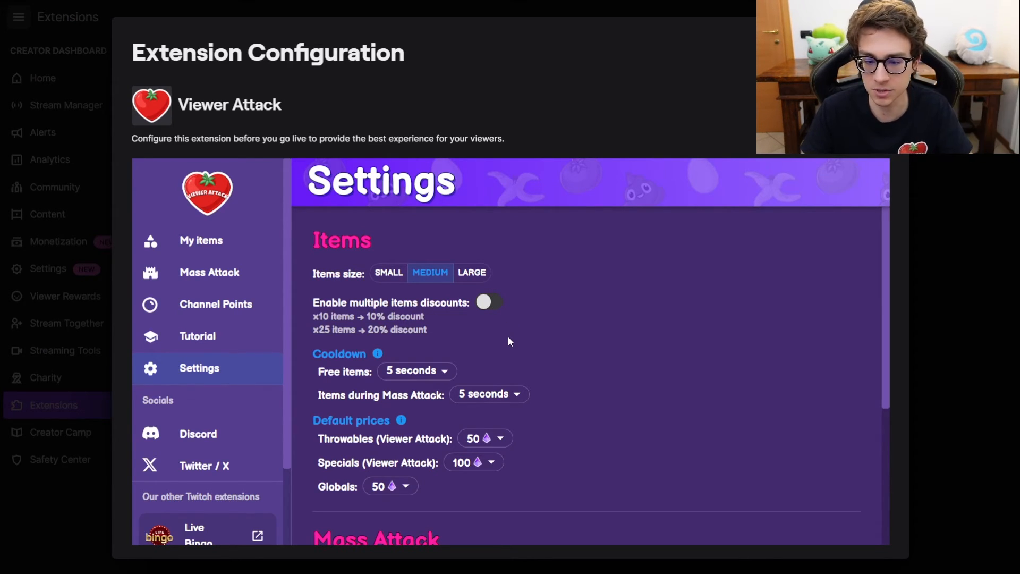
Step: Examine the cooldown choices for items during Mass Attack and the default price choices for Viewer Attack throwables
scroll(506, 348, down, 1)
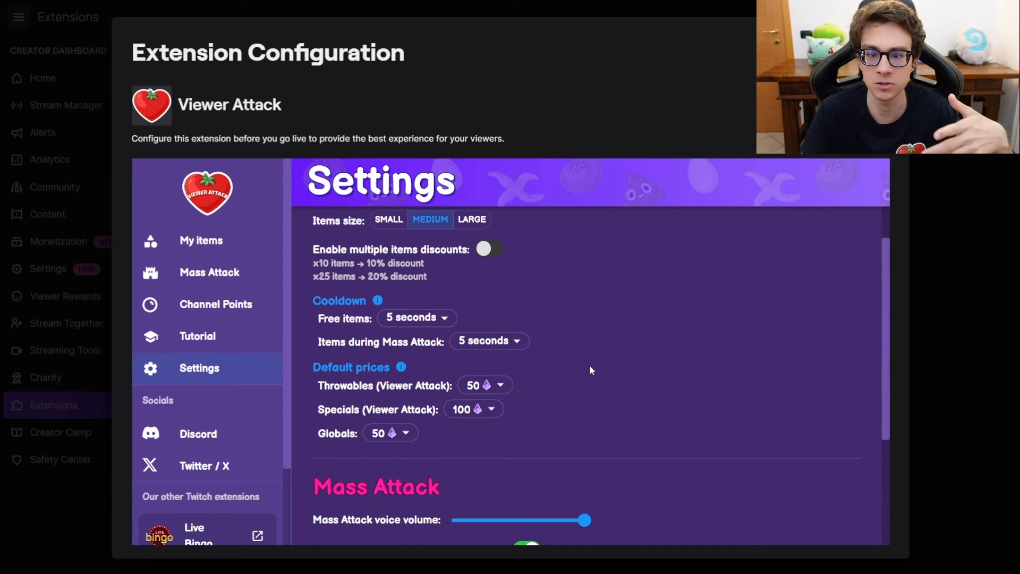
click(489, 341)
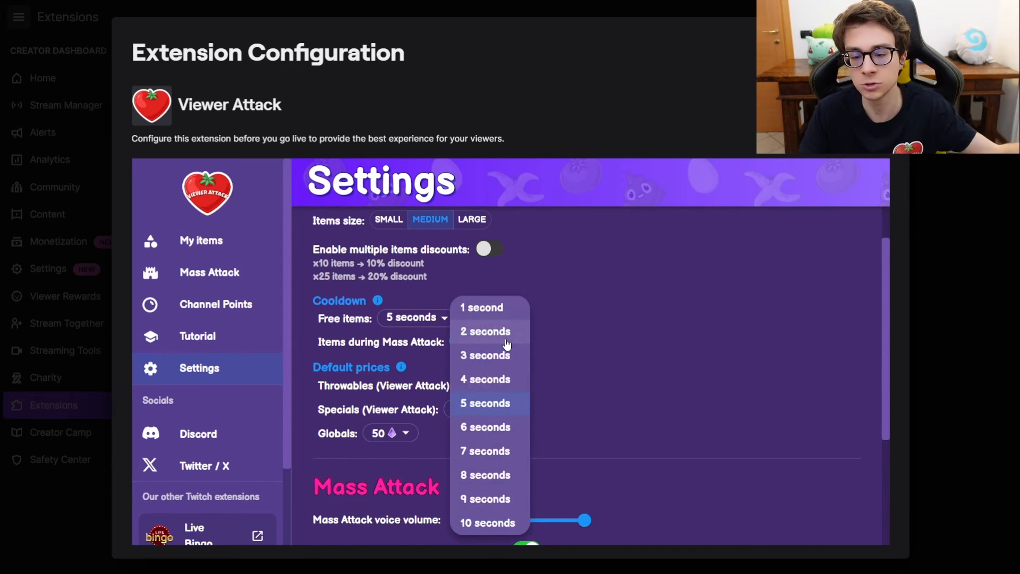
click(628, 384)
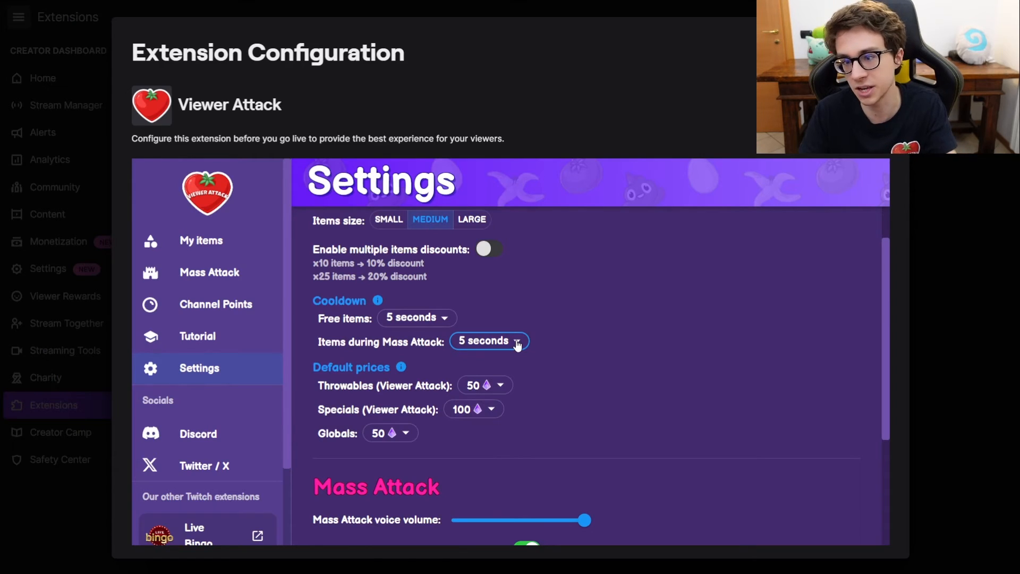
click(517, 343)
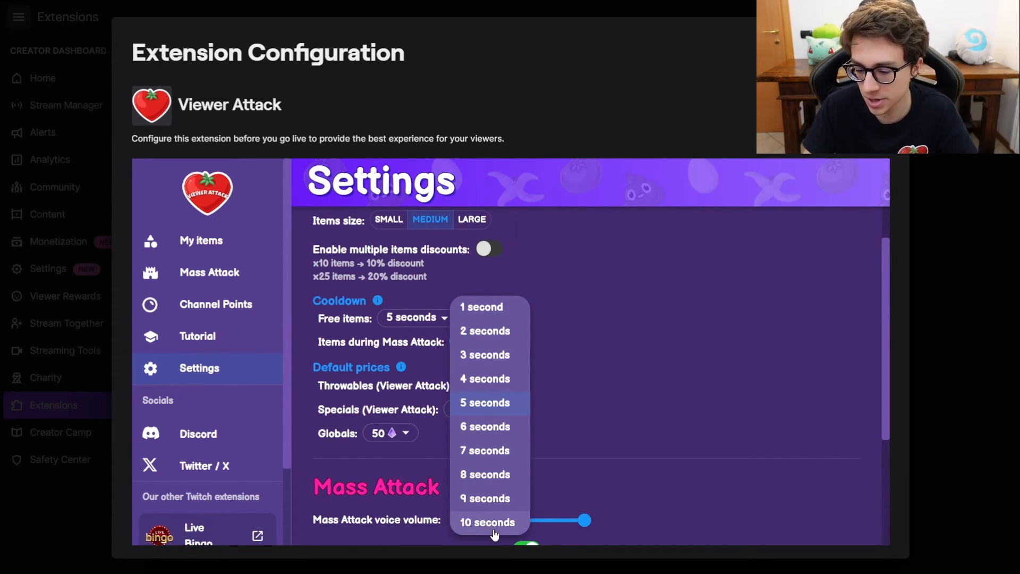
click(605, 363)
scroll(605, 363, down, 1)
scroll(605, 365, up, 1)
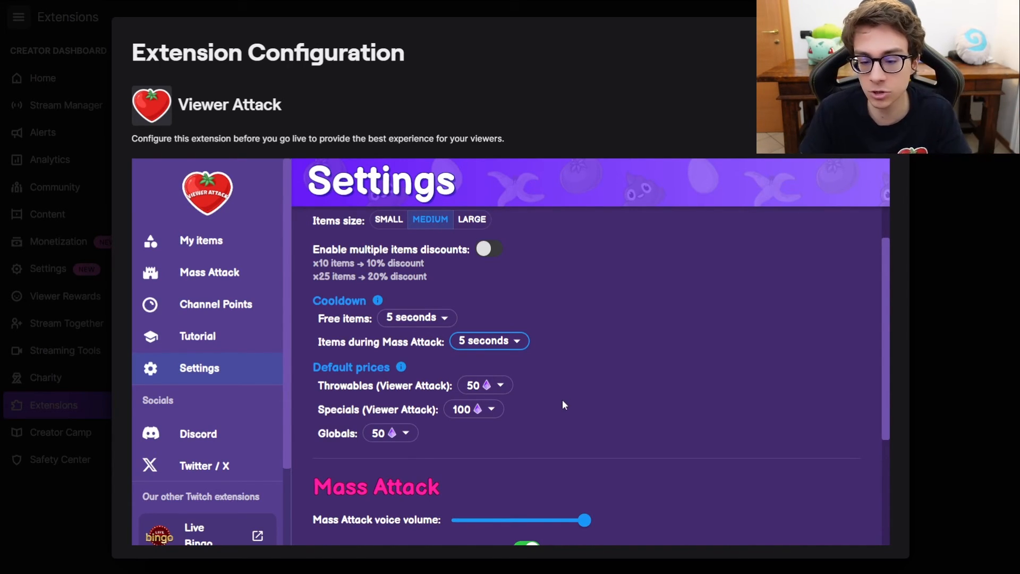
click(491, 391)
click(518, 393)
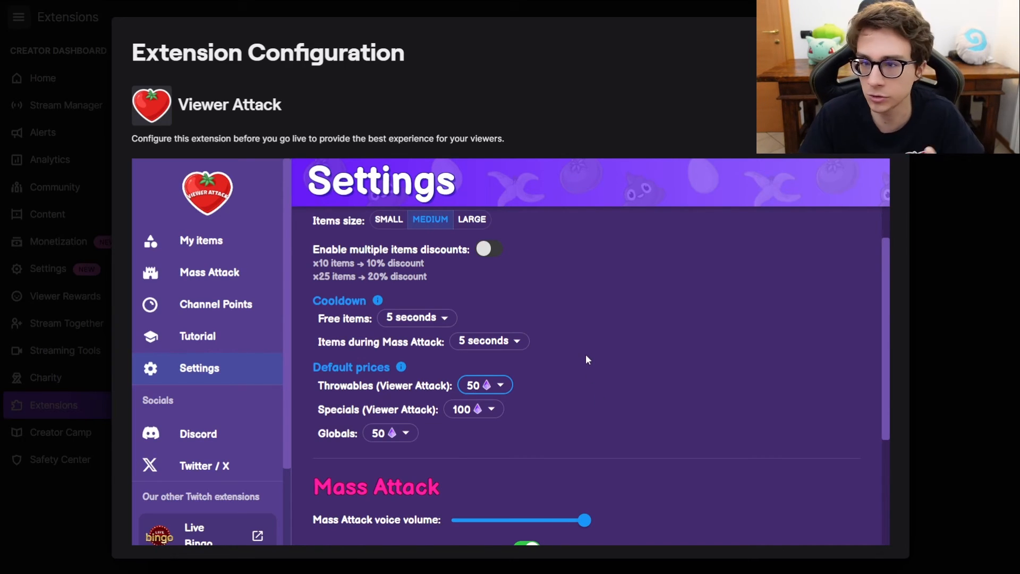
Step: Review the Mass Attack voice volume, the global items option and the chat message toggles
scroll(585, 356, down, 3)
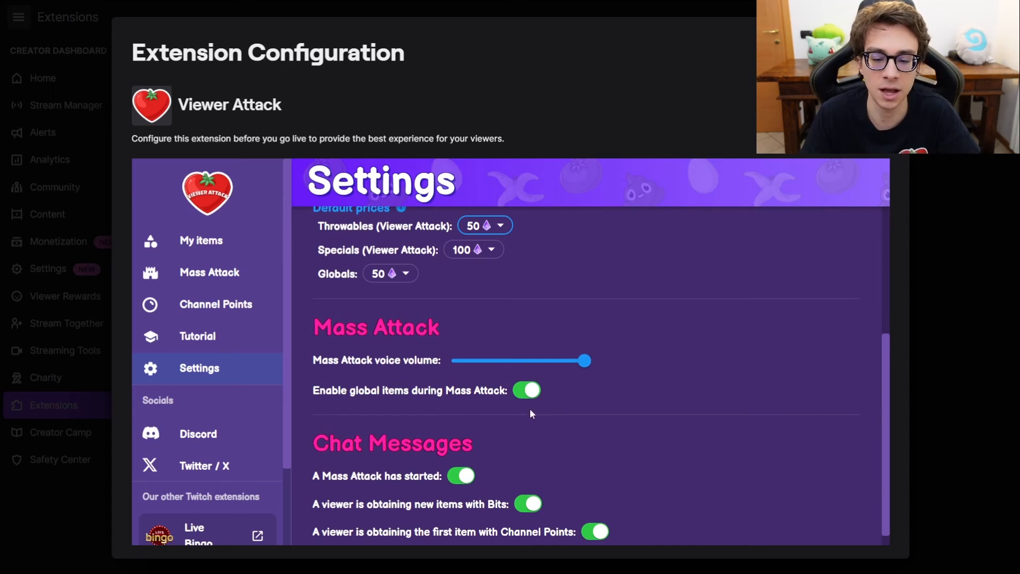
mouse_move(584, 361)
mouse_down()
mouse_move(527, 361)
mouse_move(587, 362)
mouse_up()
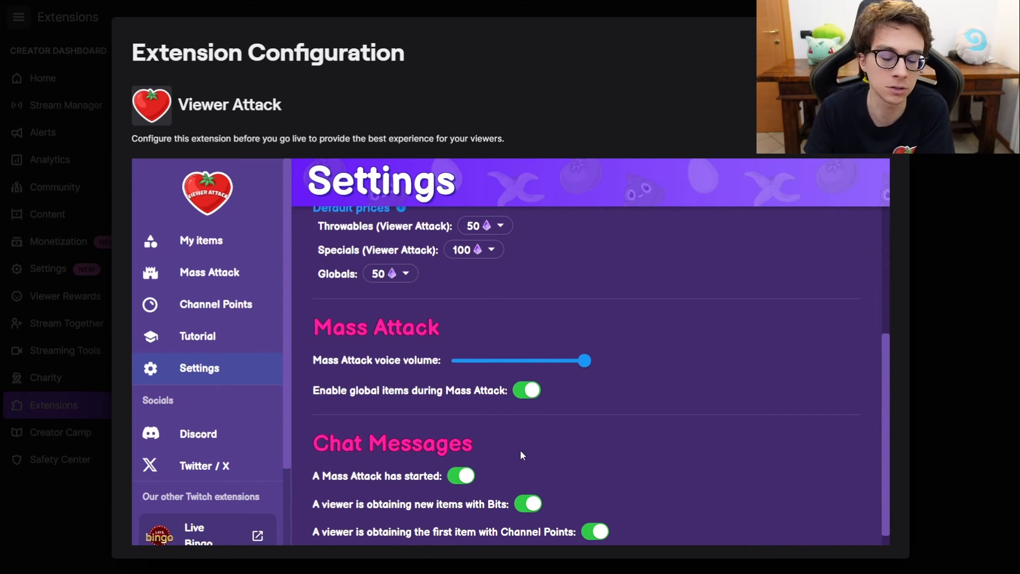
scroll(636, 434, down, 1)
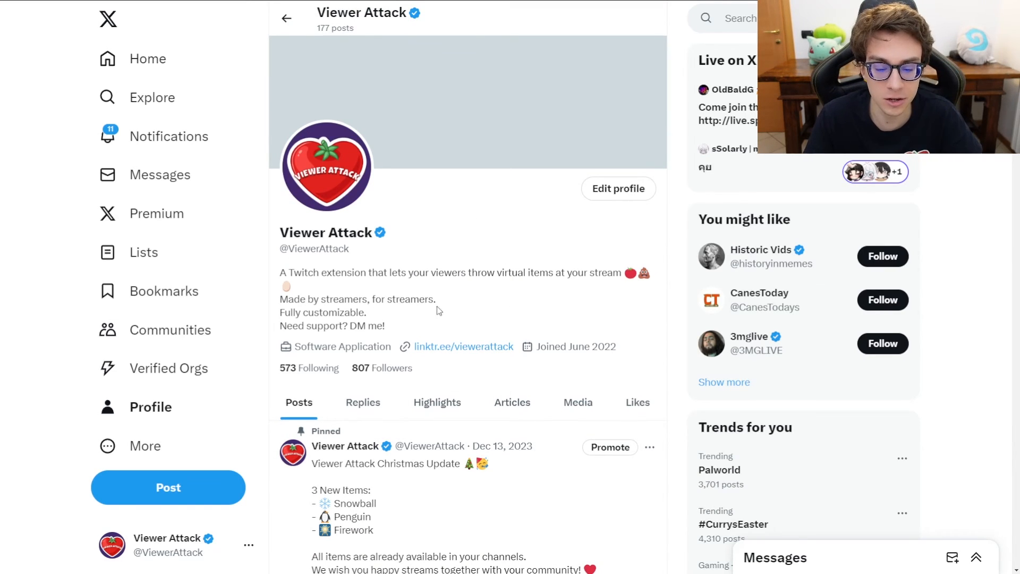
Step: On the Viewer Attack profile on X, find and open the Twitch raid post and look through its replies
scroll(438, 311, down, 20)
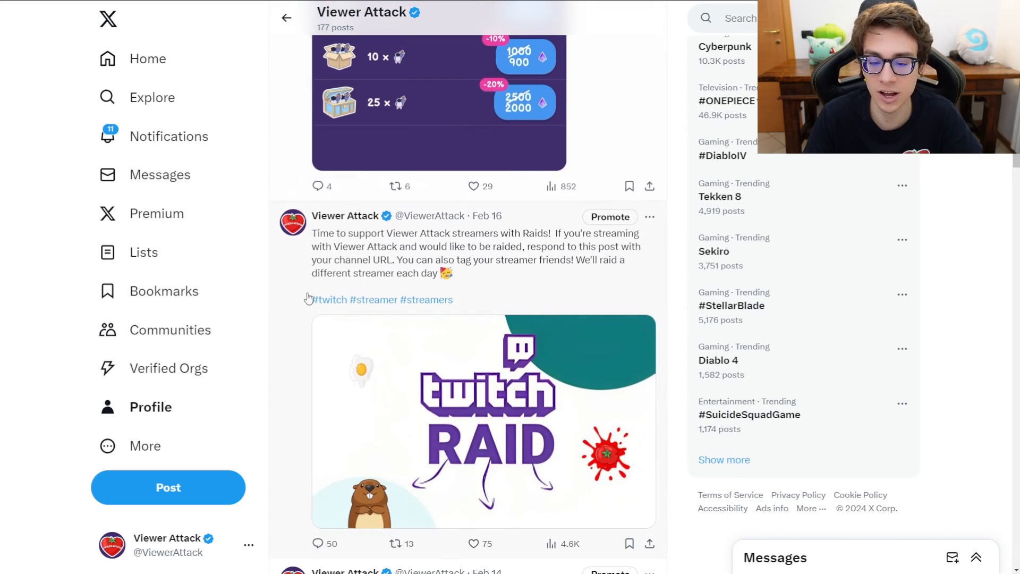
click(528, 302)
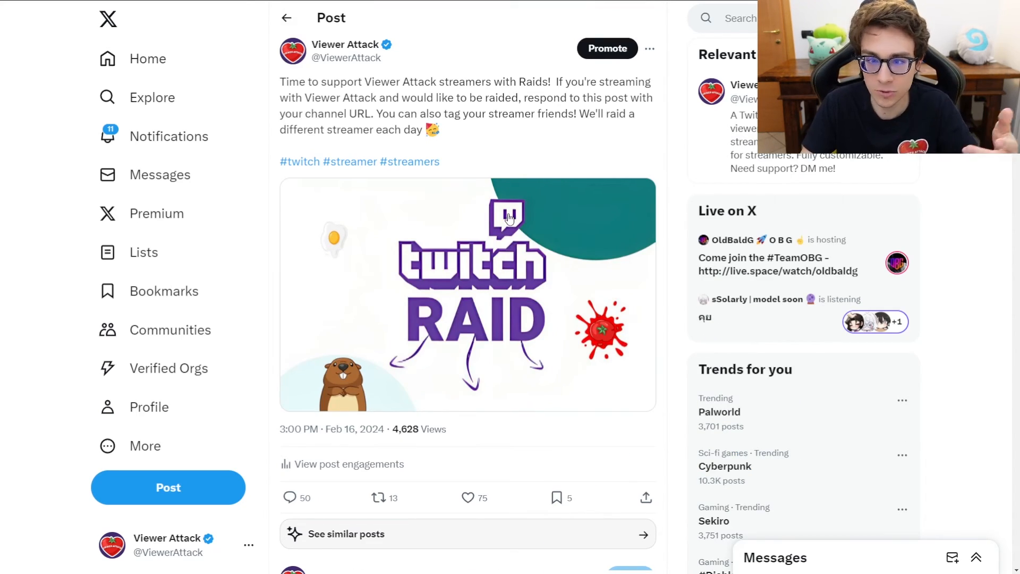
scroll(438, 340, down, 5)
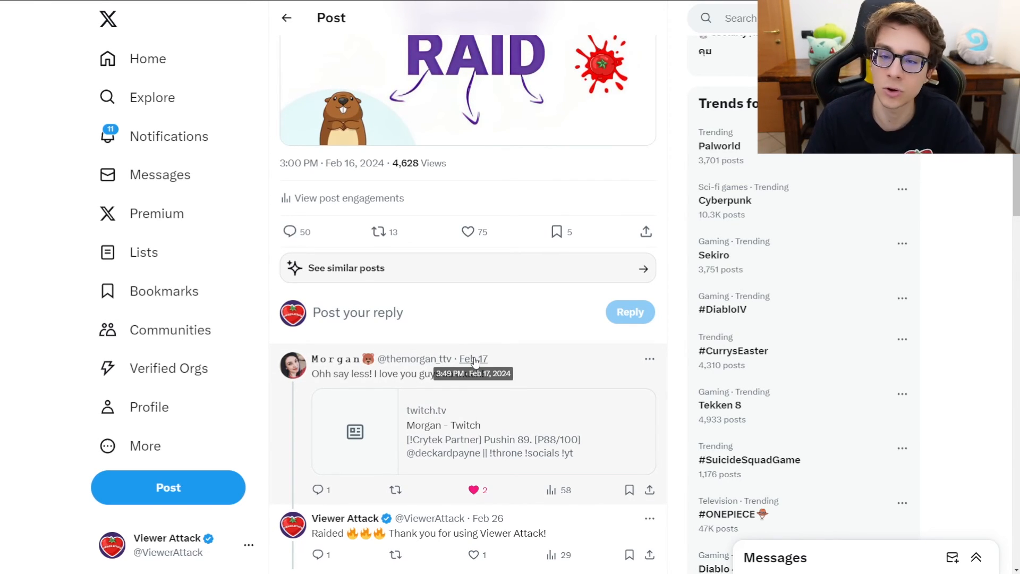
scroll(506, 368, up, 2)
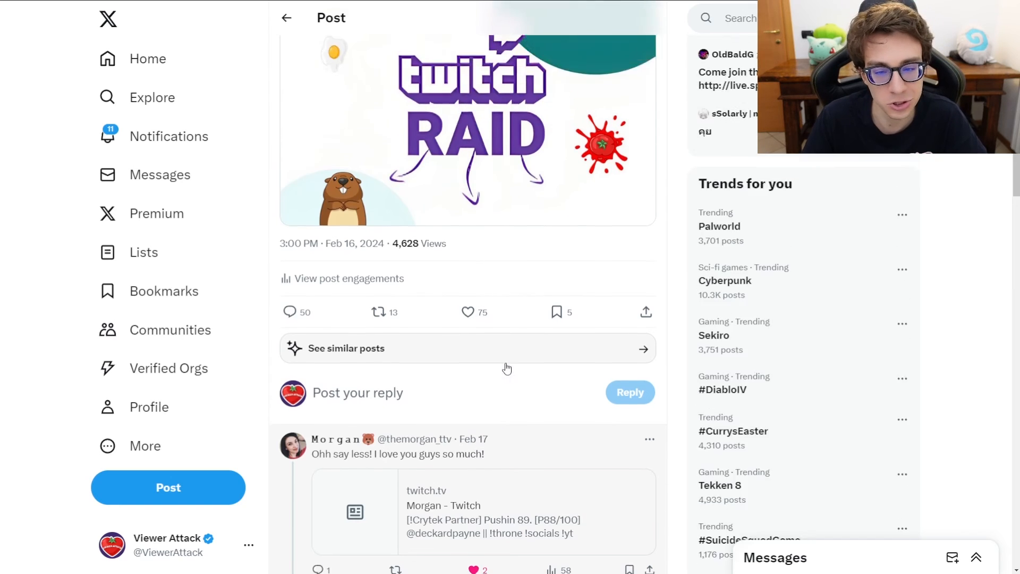
scroll(506, 369, up, 3)
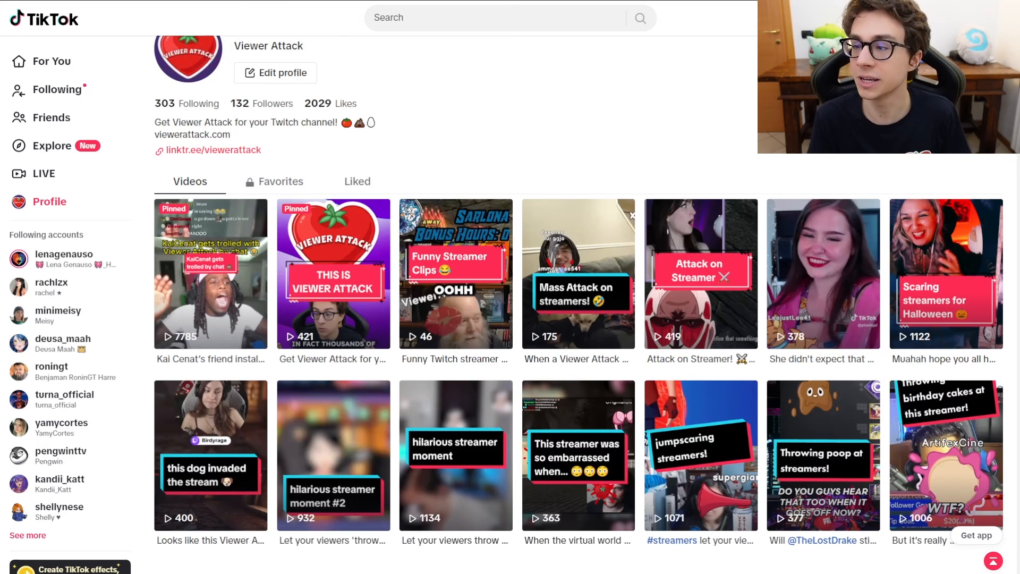
Step: View the Viewer Attack profile on TikTok, including its bio and videos
scroll(578, 305, up, 1)
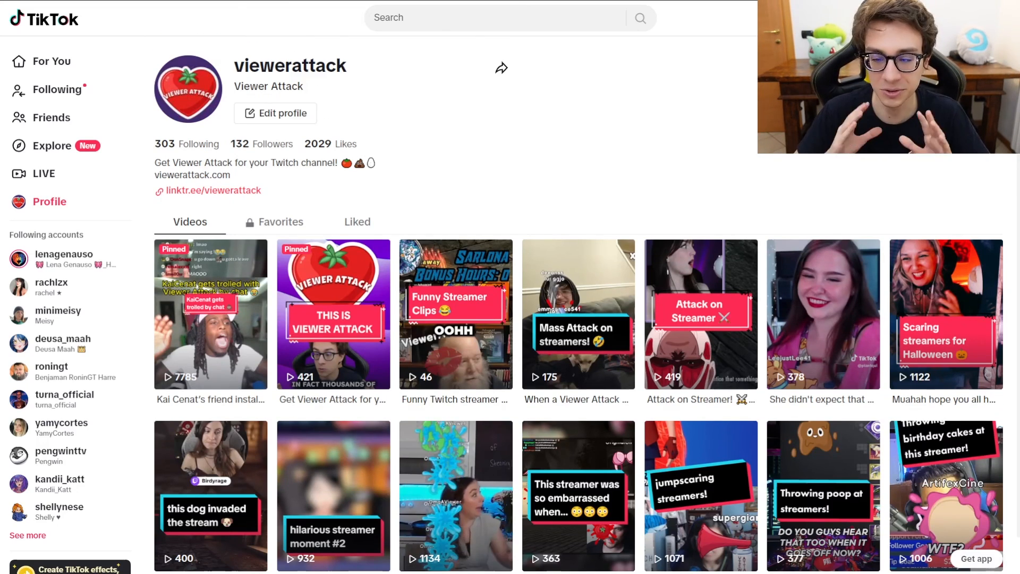